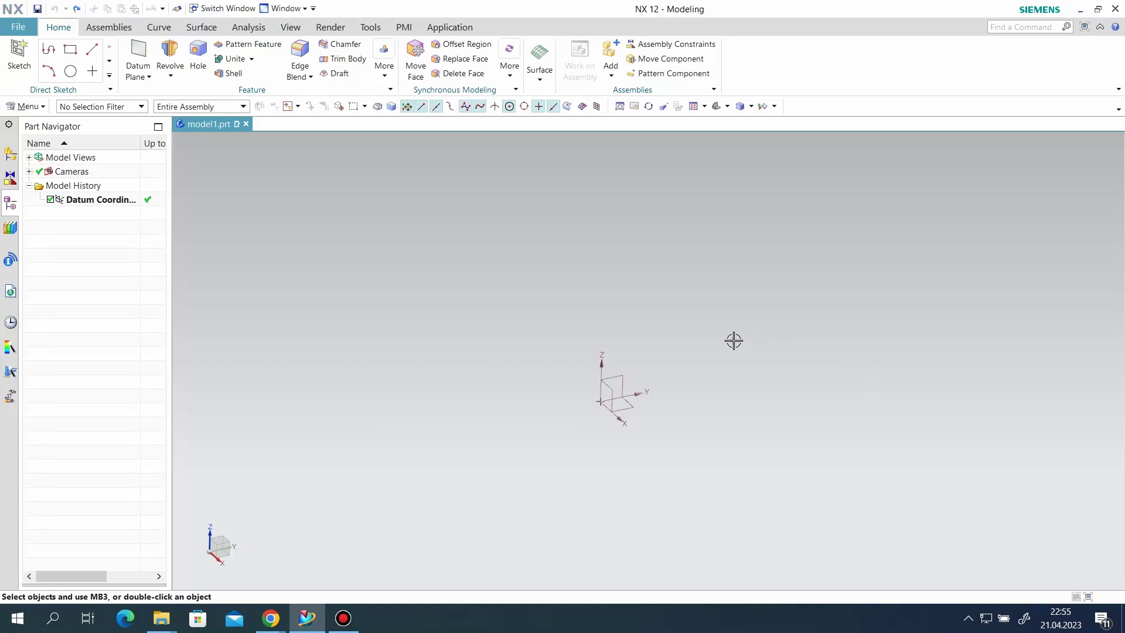
Create a sketch on the XZ datum plane, with the Z axis as its vertical direction.
left_click(21, 66)
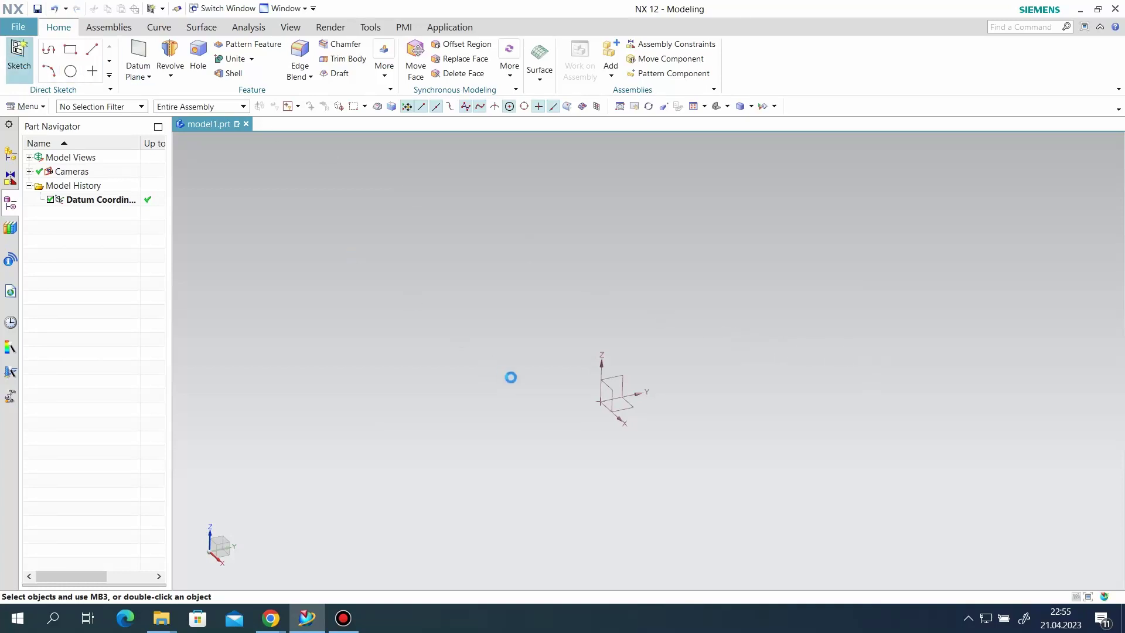
left_click(627, 379)
left_click(647, 343)
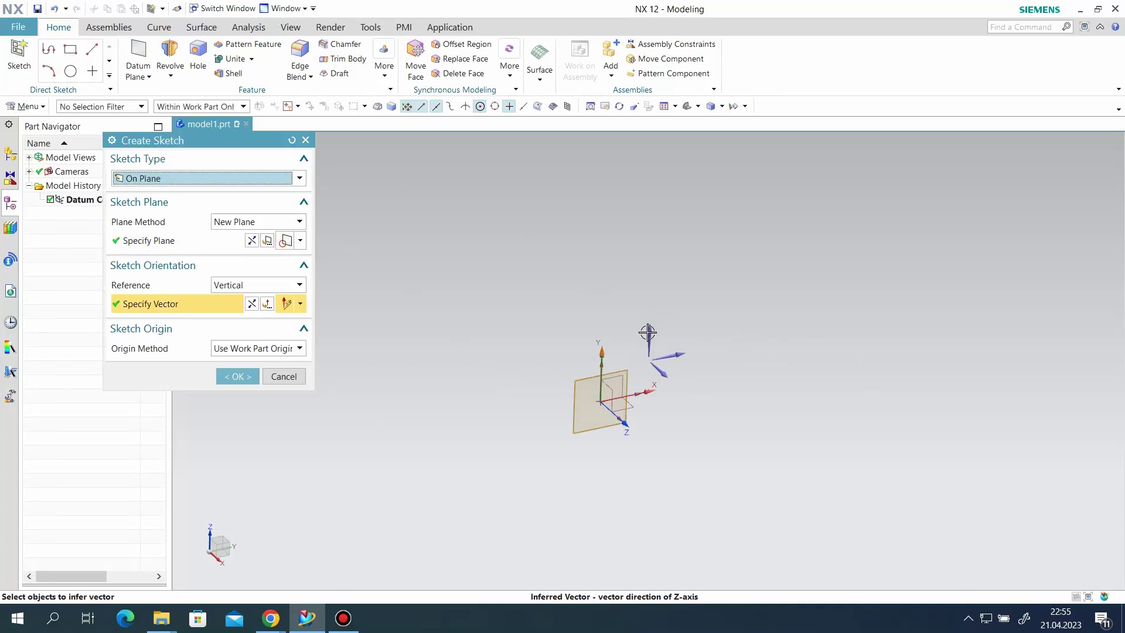
left_click(251, 383)
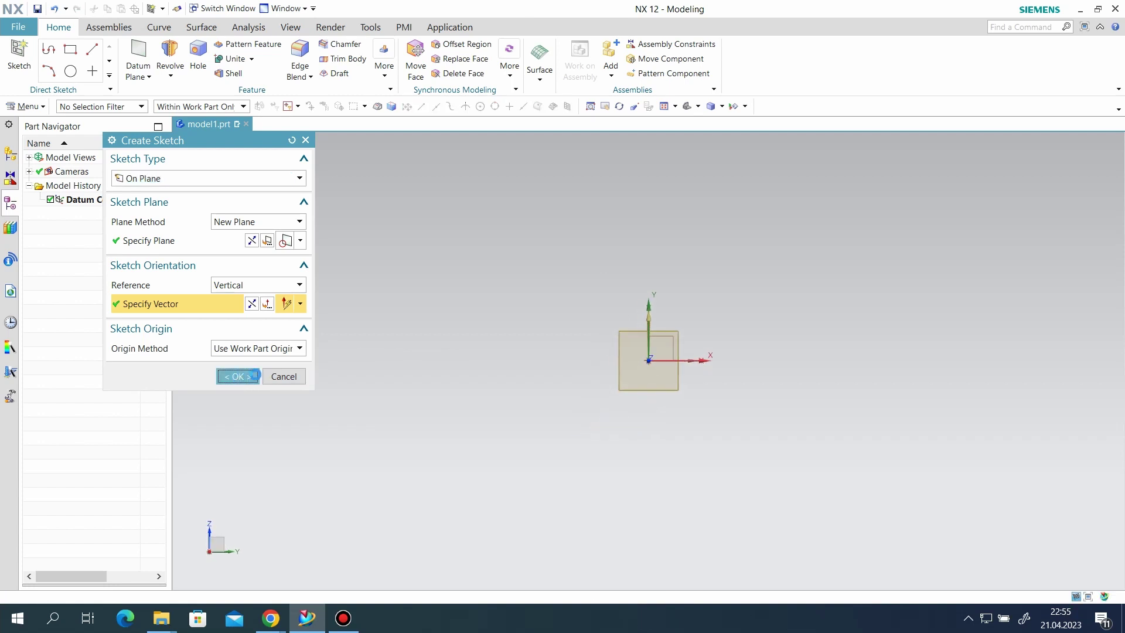
left_click(102, 46)
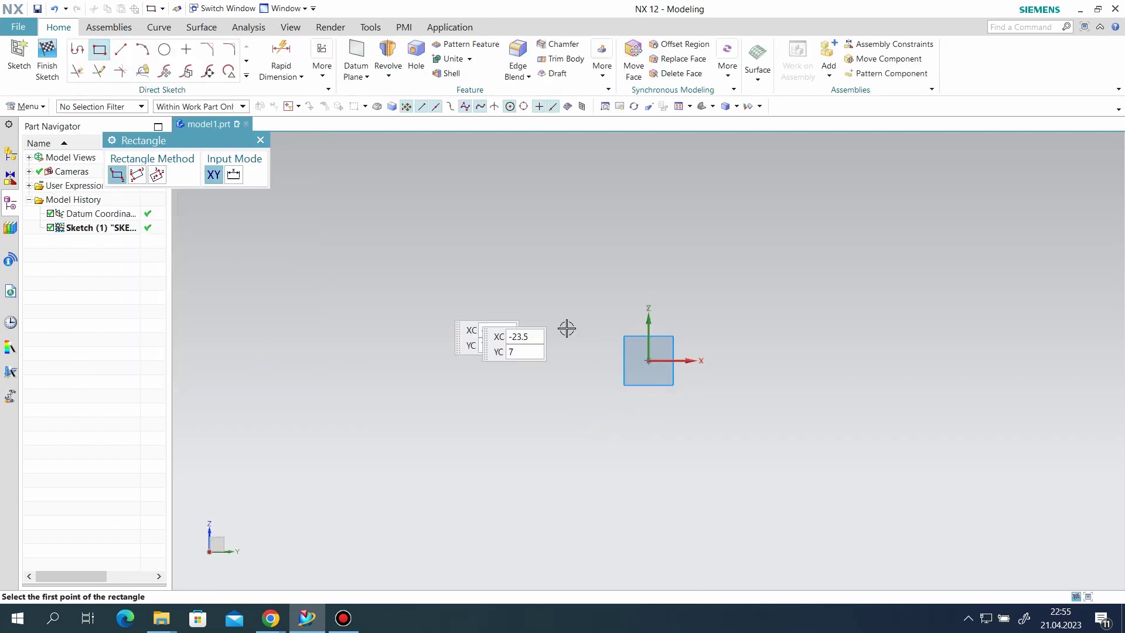
Draw a rectangle and drag its left edge onto the sketch origin.
left_click(720, 377)
left_click(754, 391)
right_click(527, 233)
left_click(557, 262)
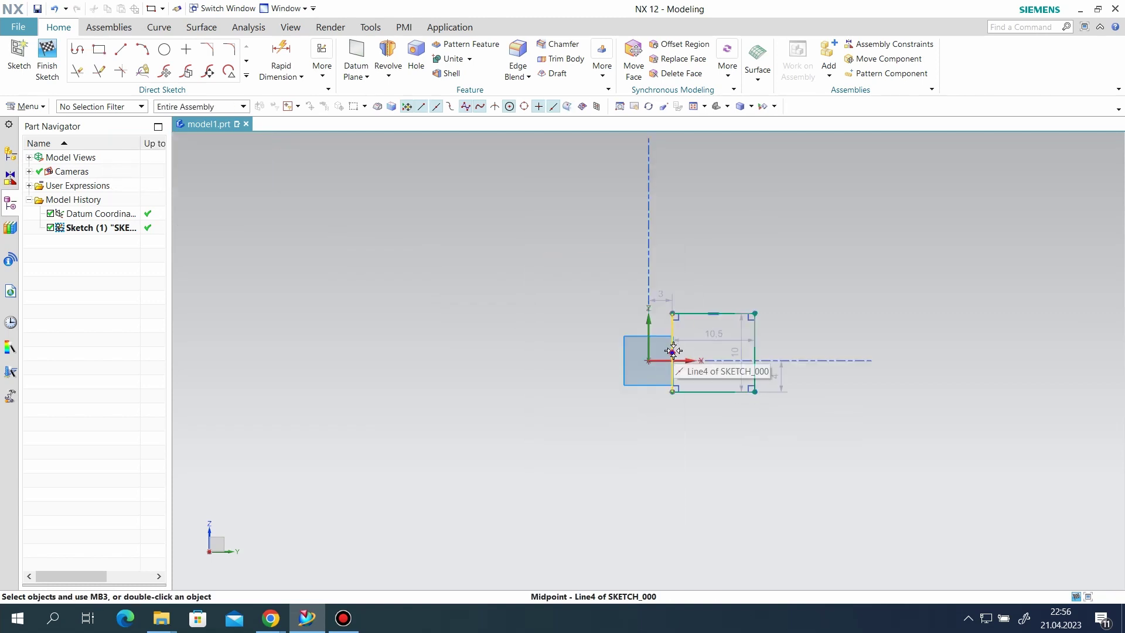
left_click_drag(673, 360, 665, 362)
Dimension the rectangle to height 8 and width 20.
left_click(281, 55)
left_click(668, 323)
left_click(665, 399)
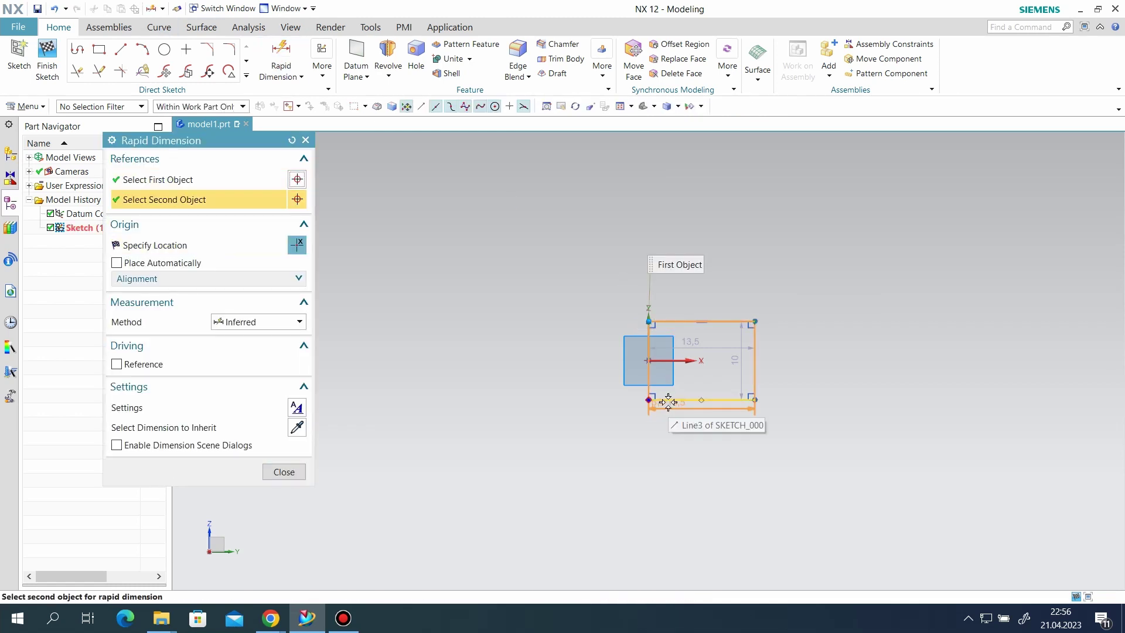
left_click(599, 290)
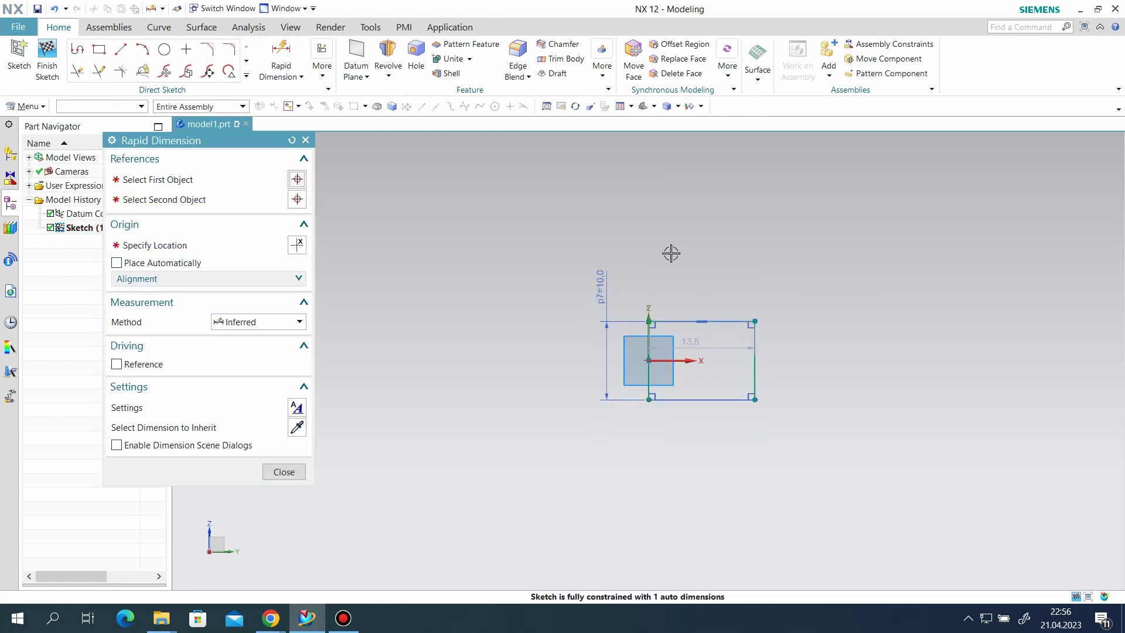
left_click(668, 392)
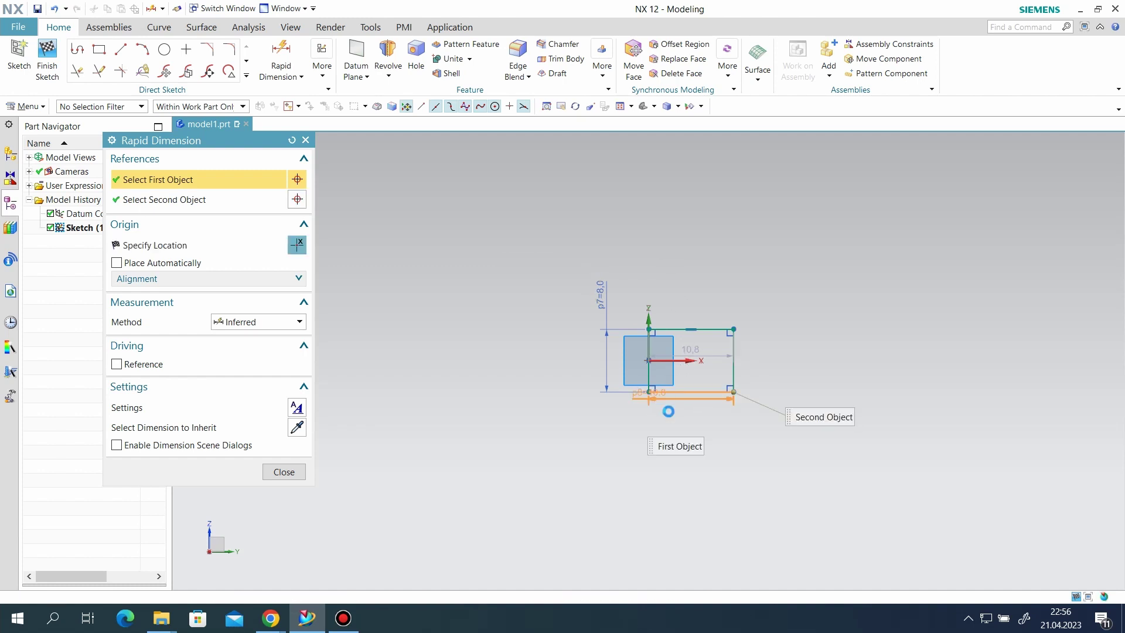
left_click(674, 419)
type("30")
key("Return")
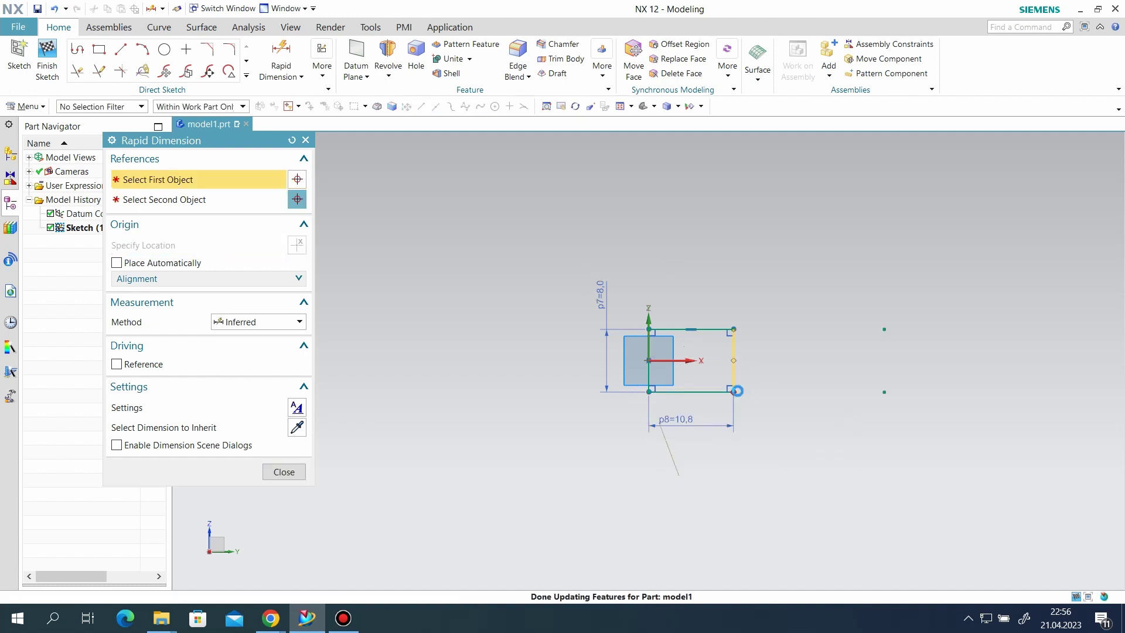
type("0")
key("Return")
left_click(283, 471)
Start a circle with its centre right of the rectangle.
left_click(165, 49)
scroll(874, 384, "up", 2)
left_click(712, 367)
Finish the circle and drag it larger over the rectangle's right end.
left_click(742, 287)
left_click(238, 139)
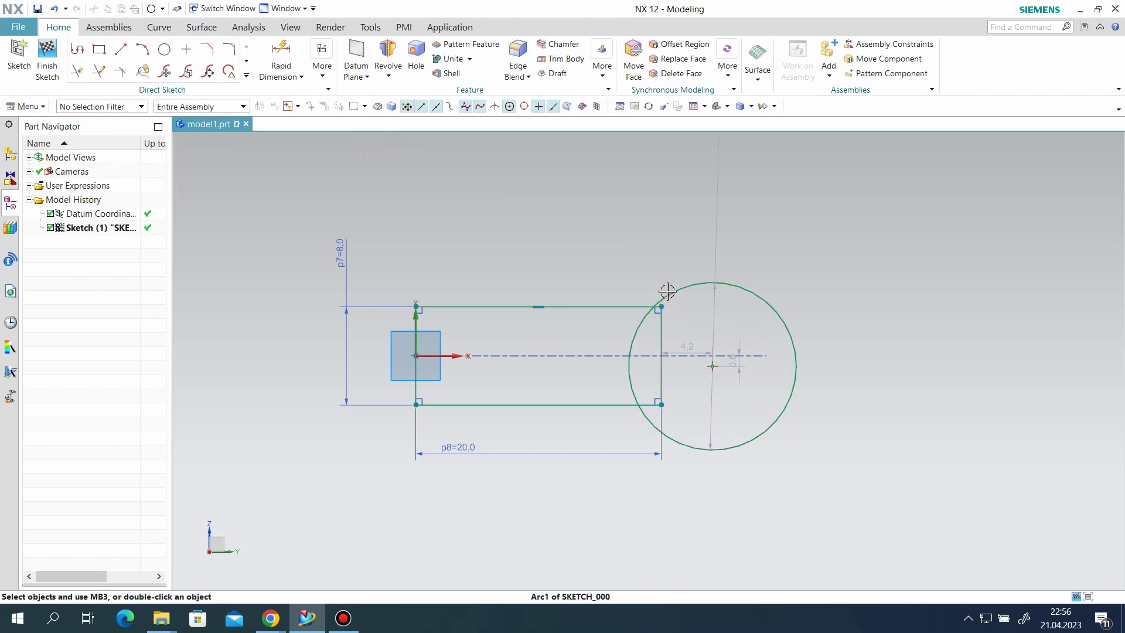
left_click_drag(665, 289, 697, 276)
Apply Point on Curve so the circle passes through both right rectangle corners.
left_click(321, 65)
left_click(334, 107)
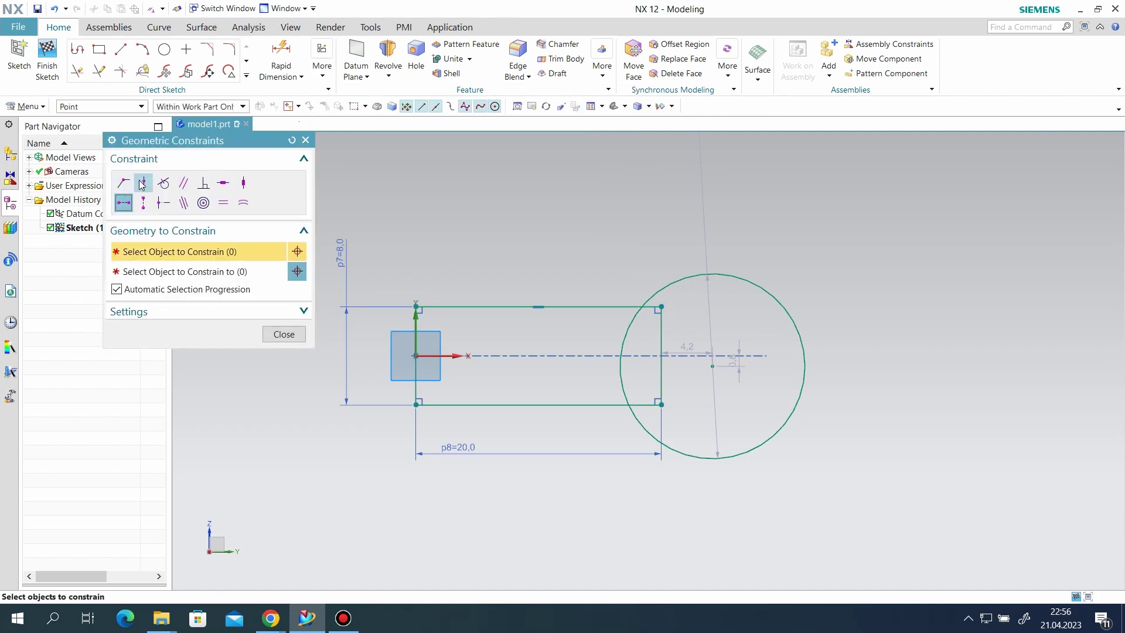
left_click(143, 184)
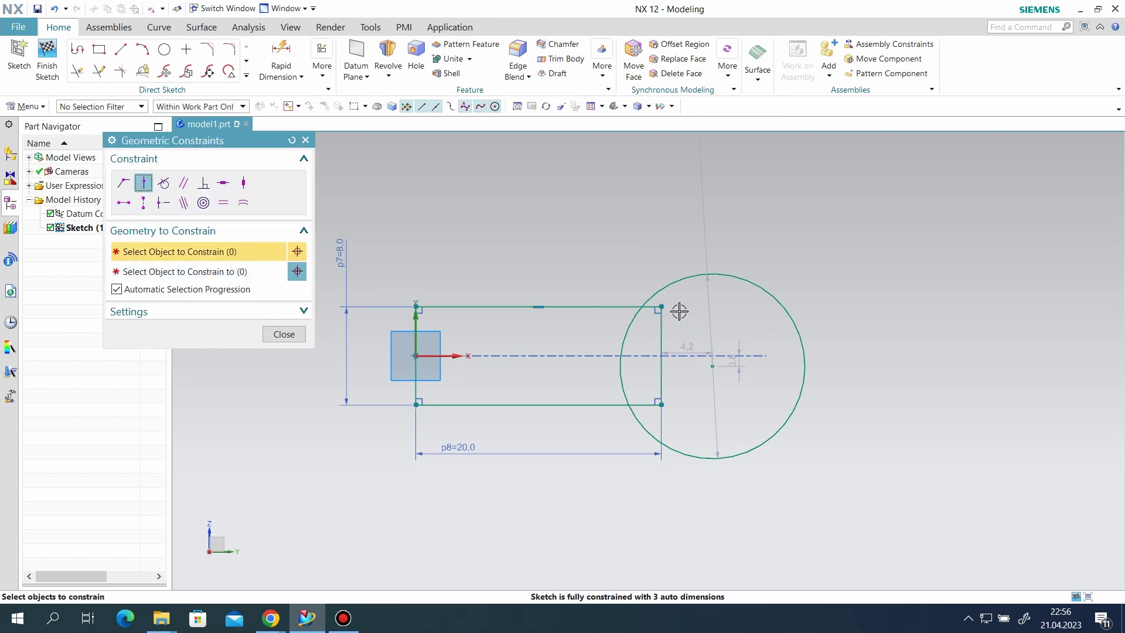
left_click(659, 304)
left_click(675, 282)
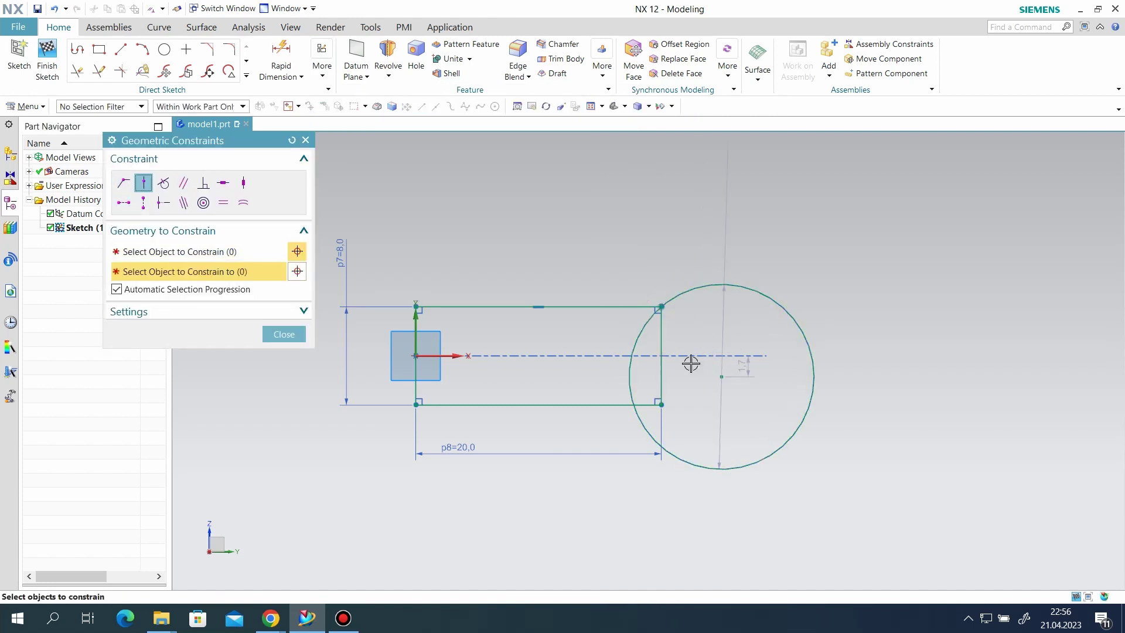
left_click(662, 404)
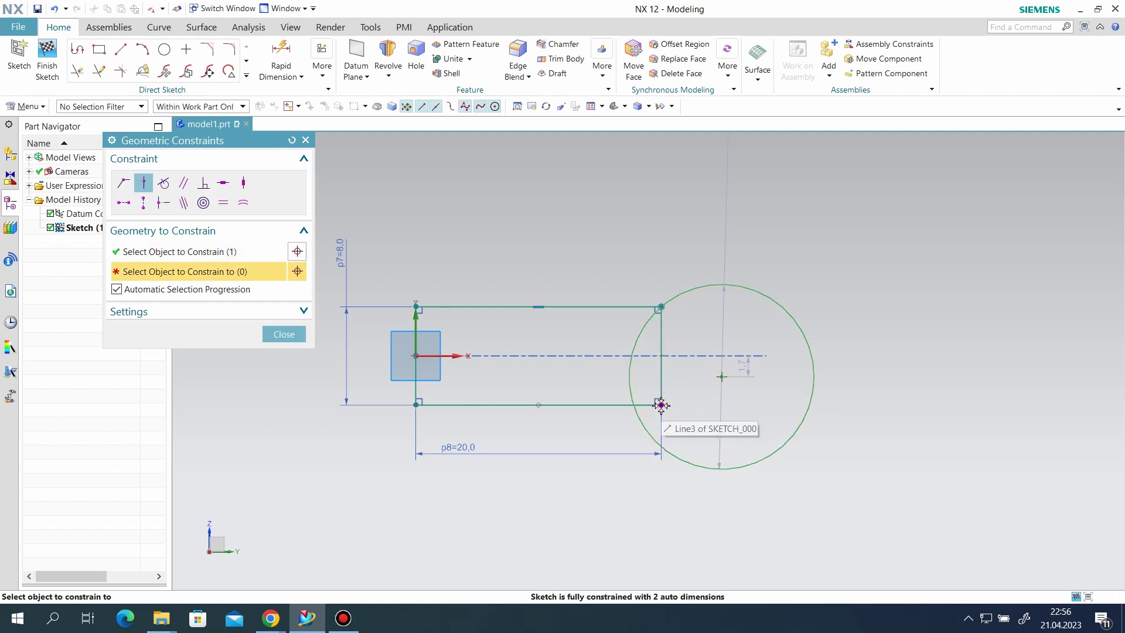
left_click(659, 403)
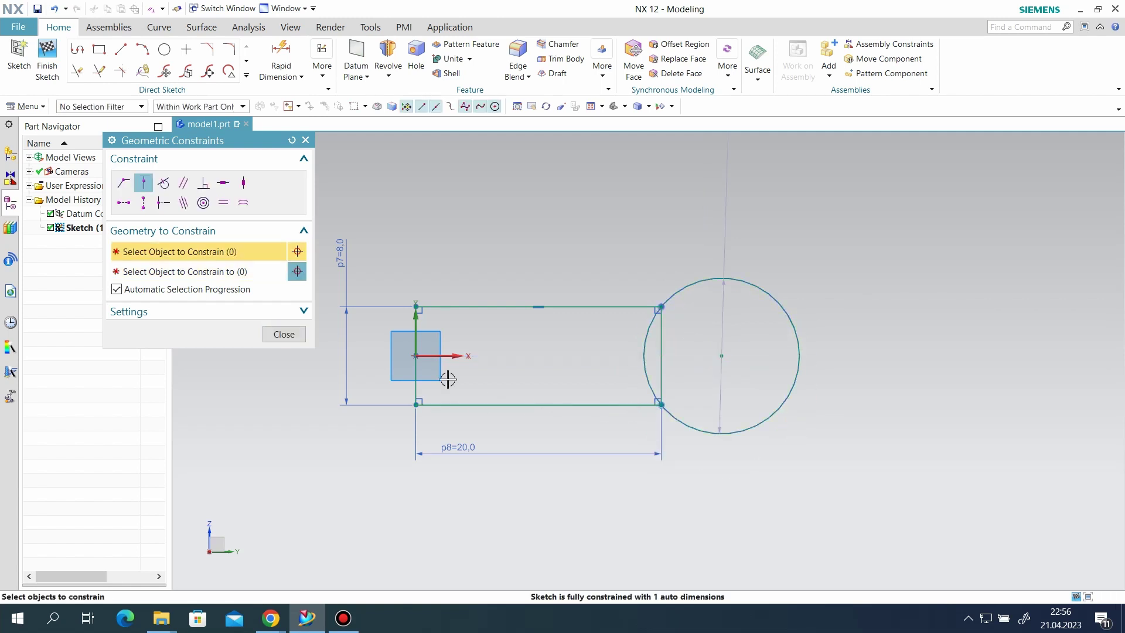
Align the circle's centre with the horizontal axis.
left_click(123, 203)
left_click(415, 356)
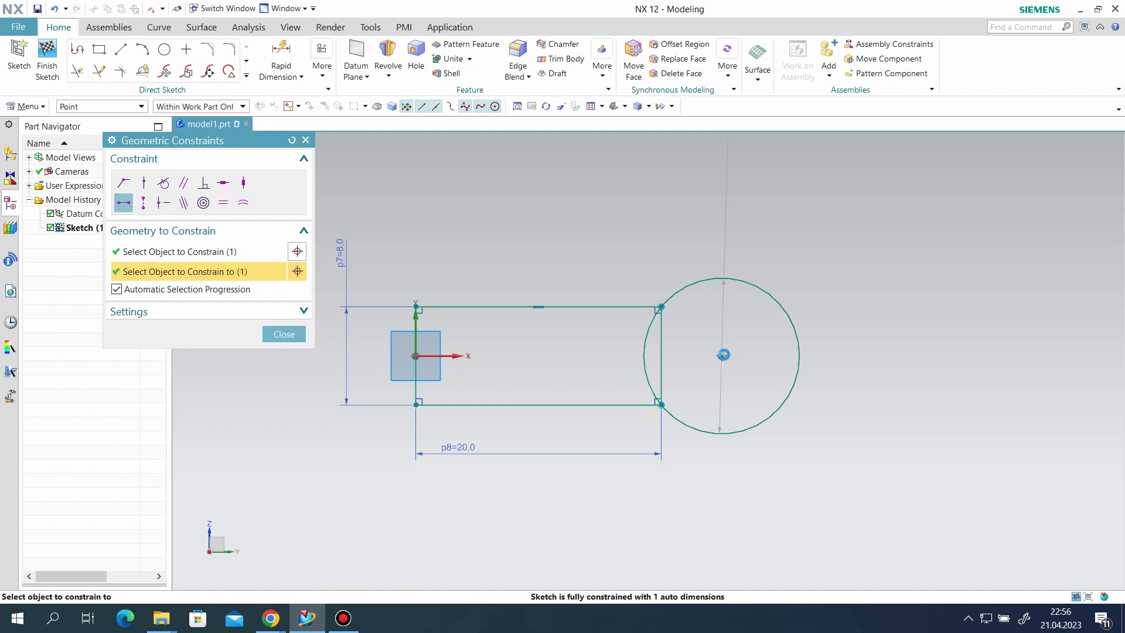
left_click(283, 334)
Try a circle diameter dimension of 8, then 16, and undo it.
left_click(743, 252)
type("8")
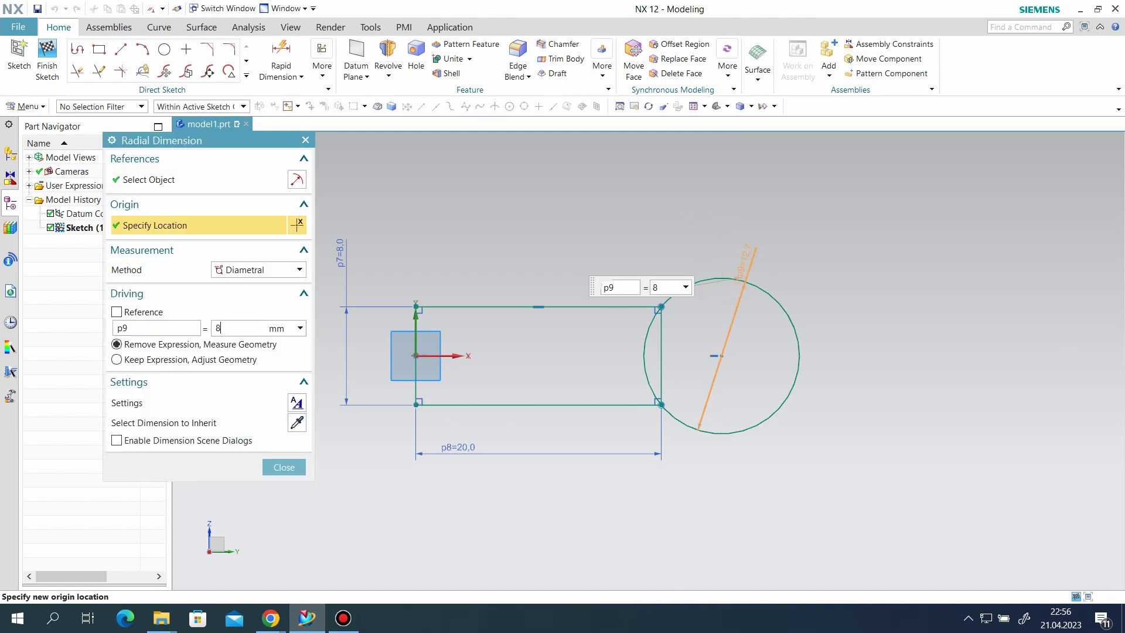
key("Return")
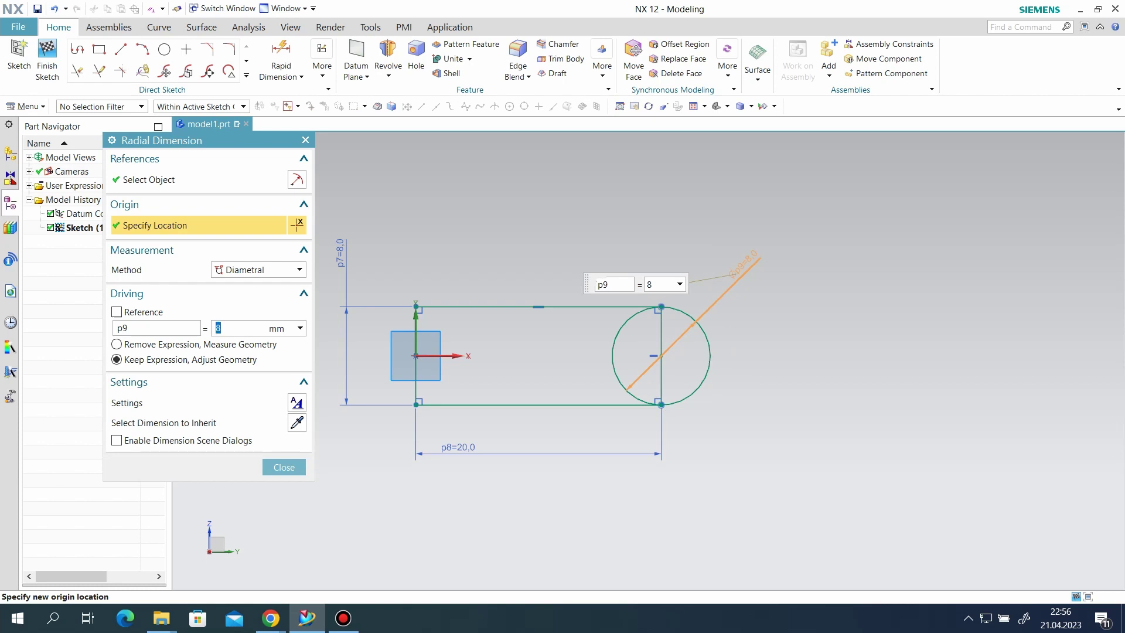
type("16")
key("Return")
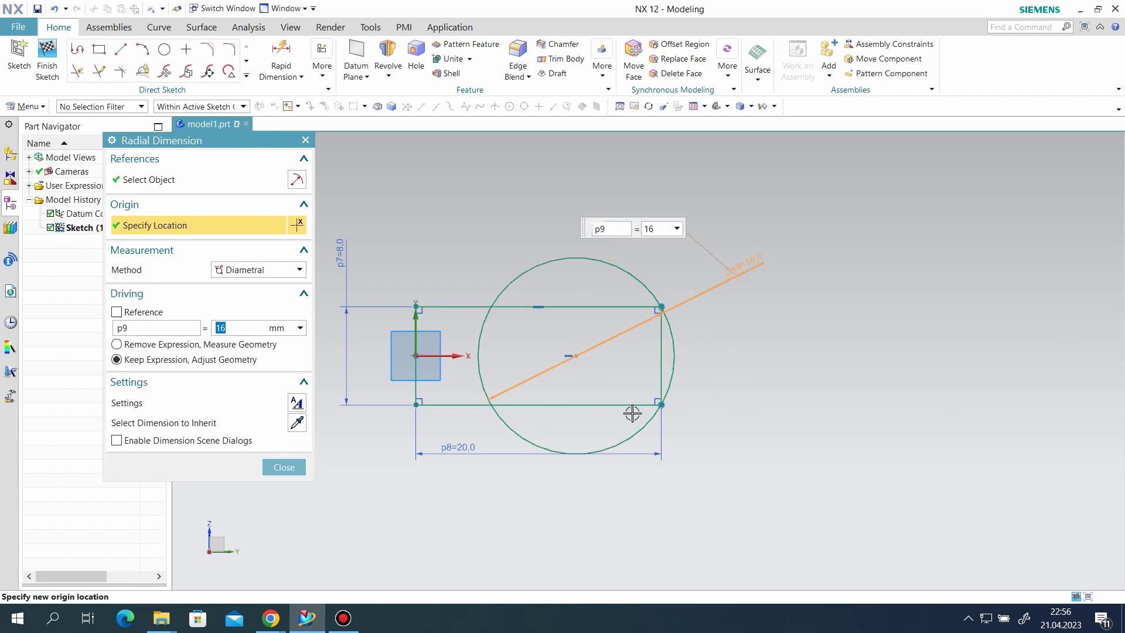
left_click(285, 467)
left_click(56, 12)
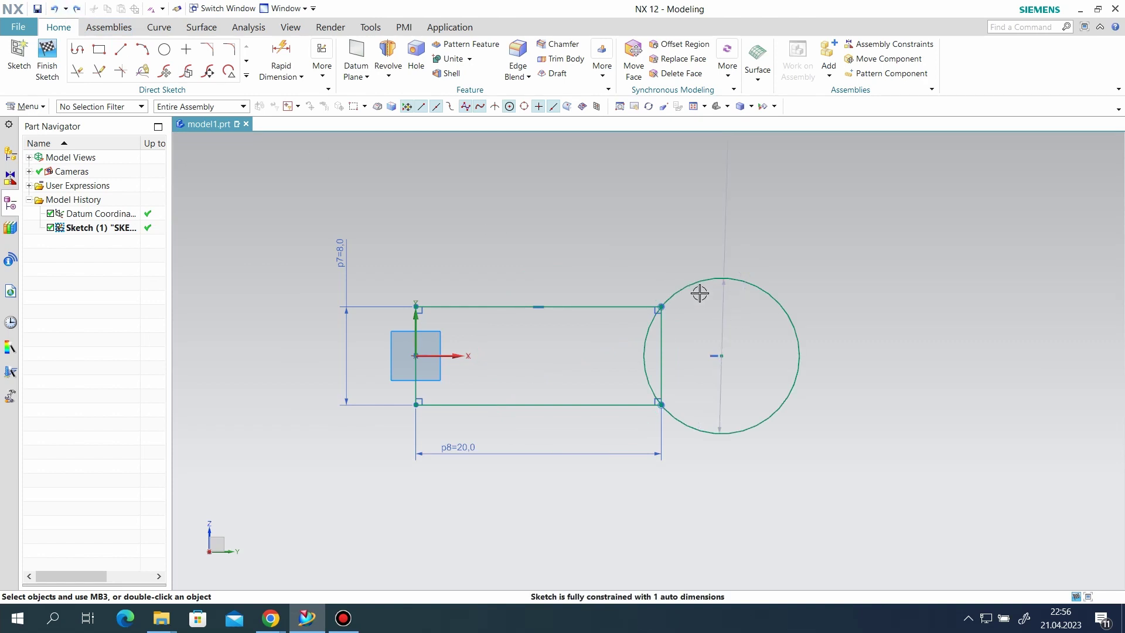
Enlarge the circle, set its diameter to 16, and move the Ø16 label aside.
left_click_drag(769, 295, 793, 279)
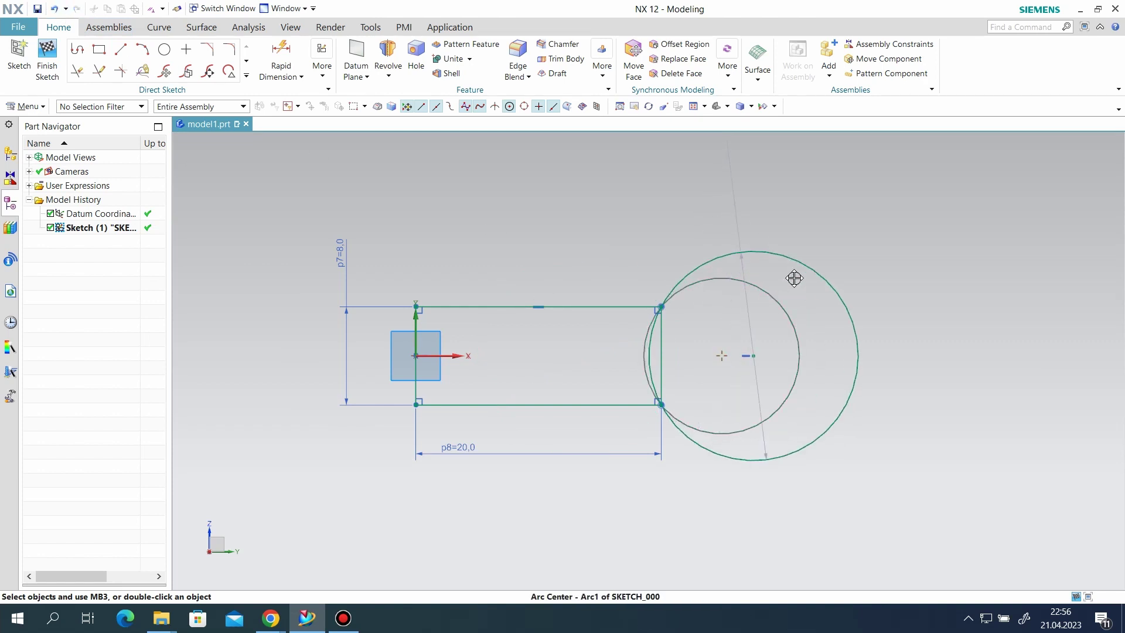
double_click(756, 235)
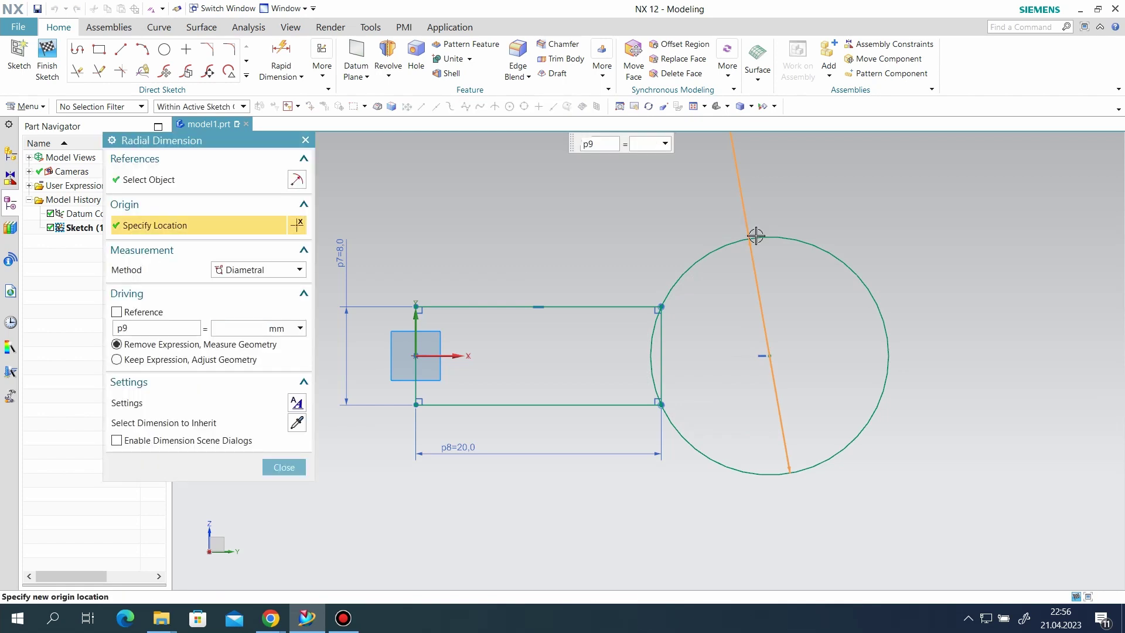
type("16")
key("Return")
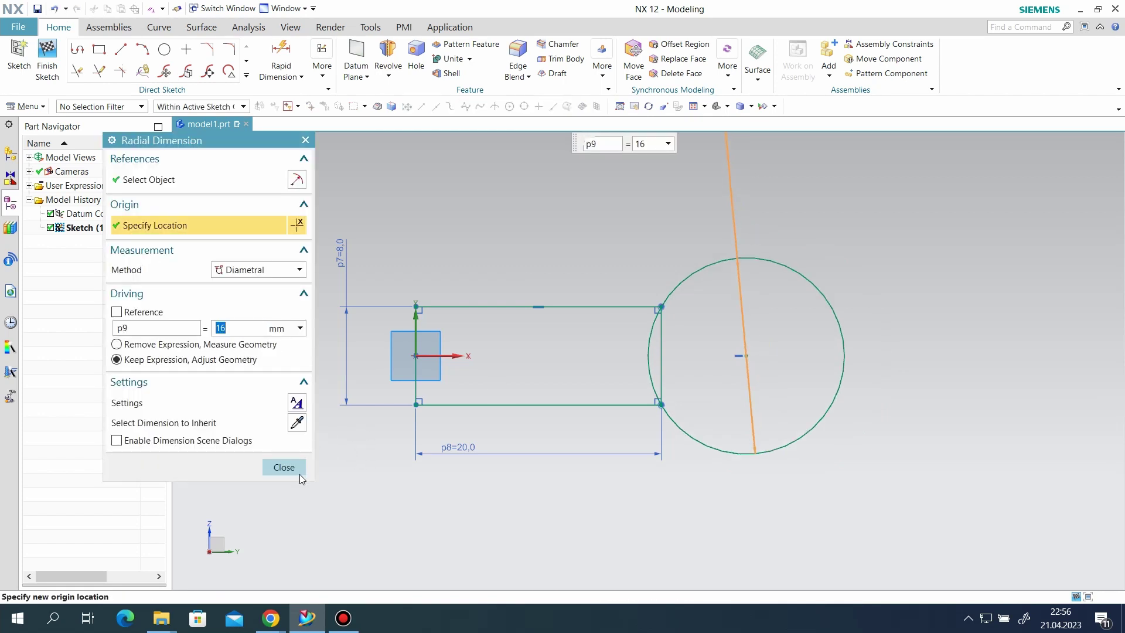
left_click(284, 467)
left_click_drag(738, 194, 786, 229)
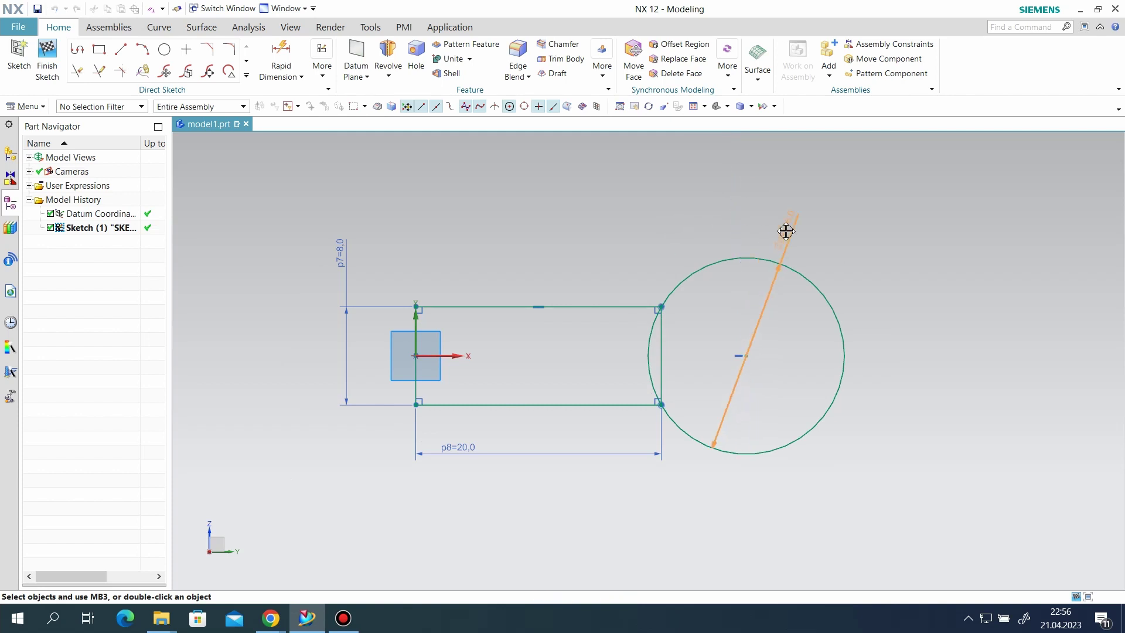
left_click(79, 71)
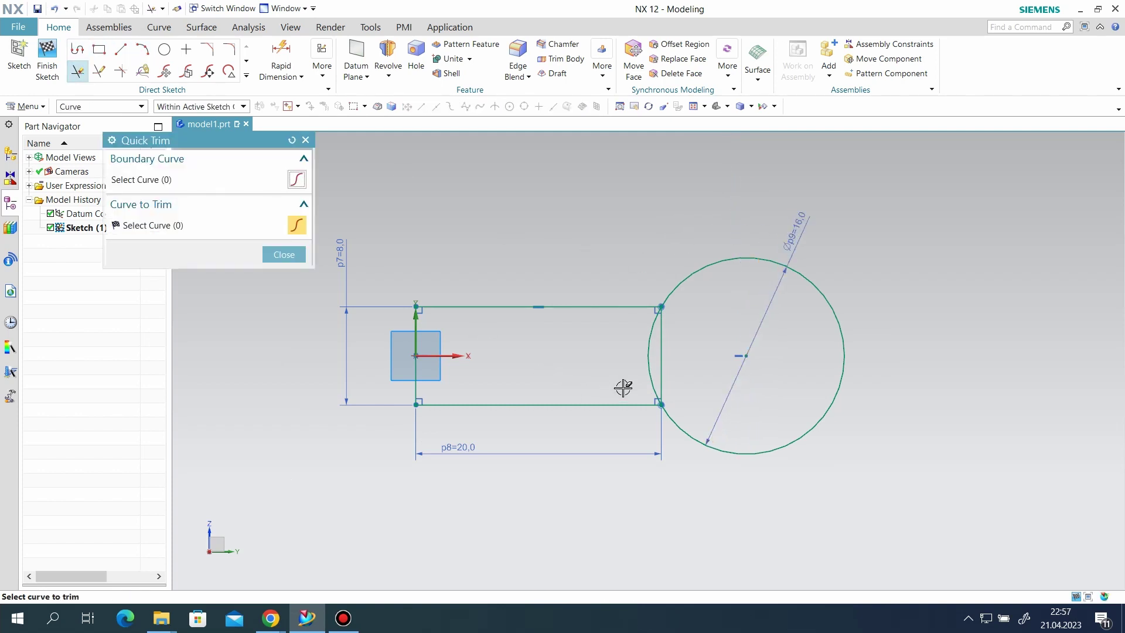
Trim the rectangle's right edge and inner arc into a keyhole outline and finish the sketch.
left_click_drag(678, 360, 621, 368)
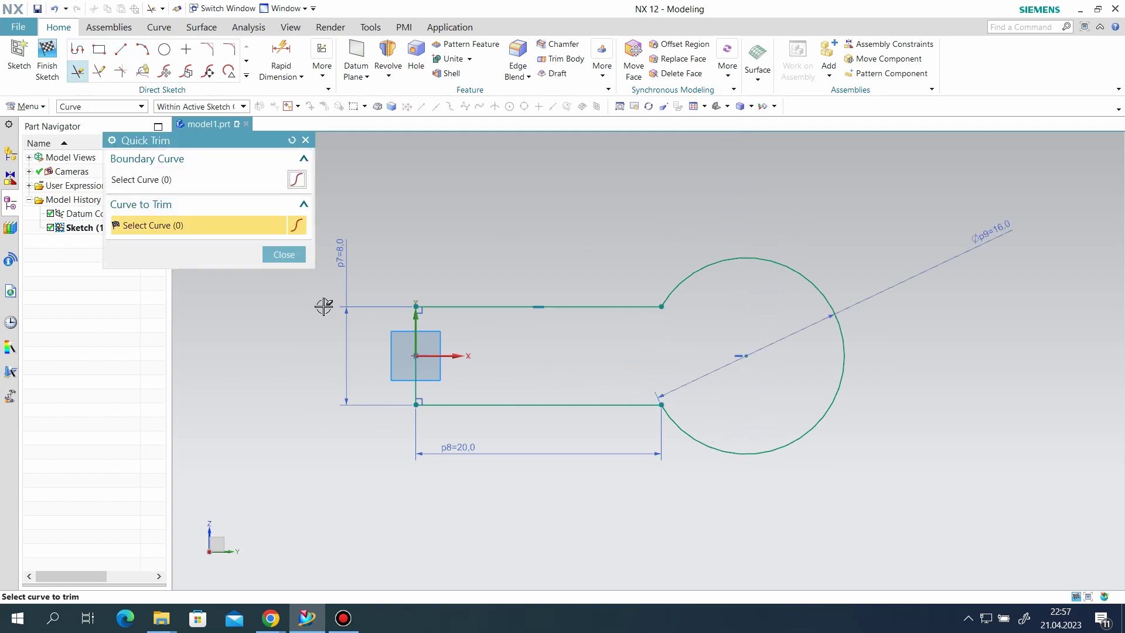
left_click(285, 256)
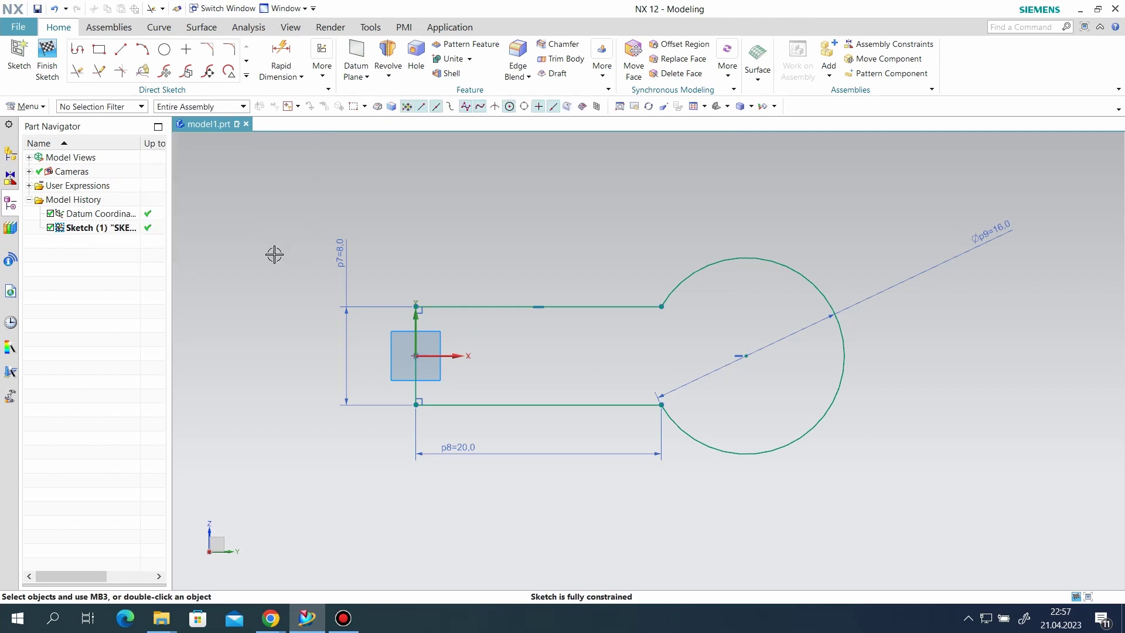
left_click(47, 65)
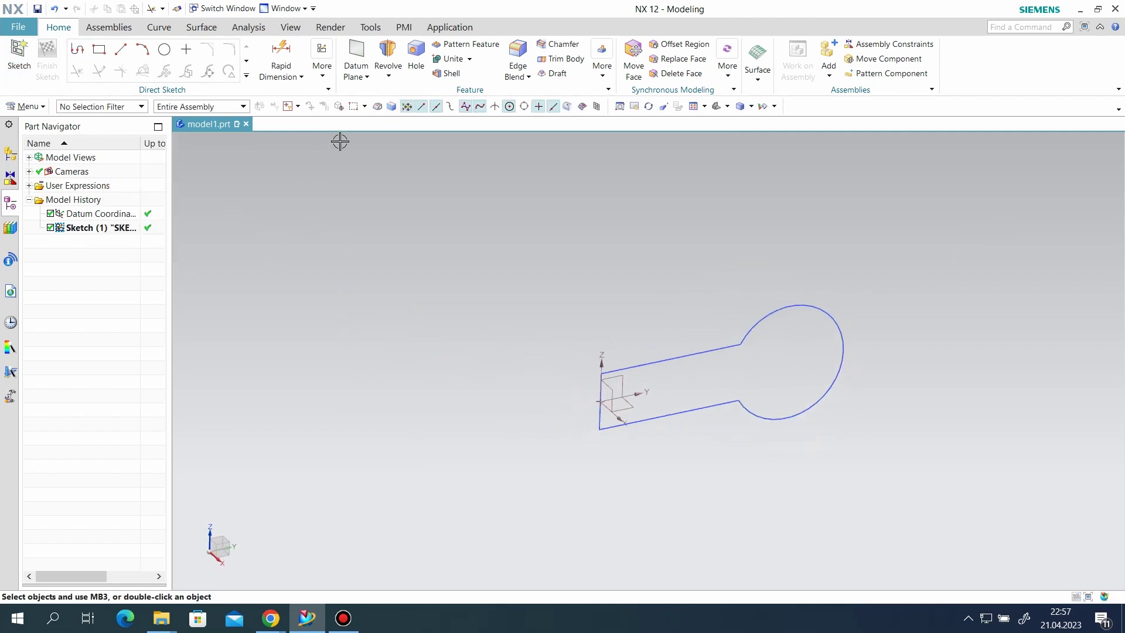
left_click(171, 75)
left_click(186, 106)
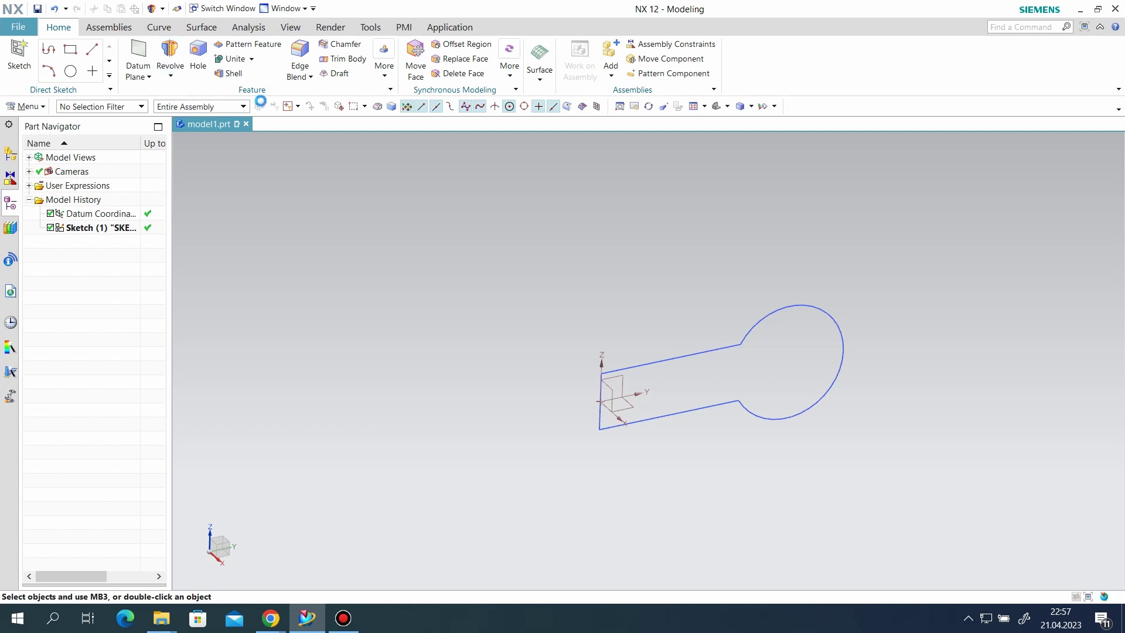
Revolve the keyhole outline 360° about a vertical axis through its endpoint.
left_click(76, 228)
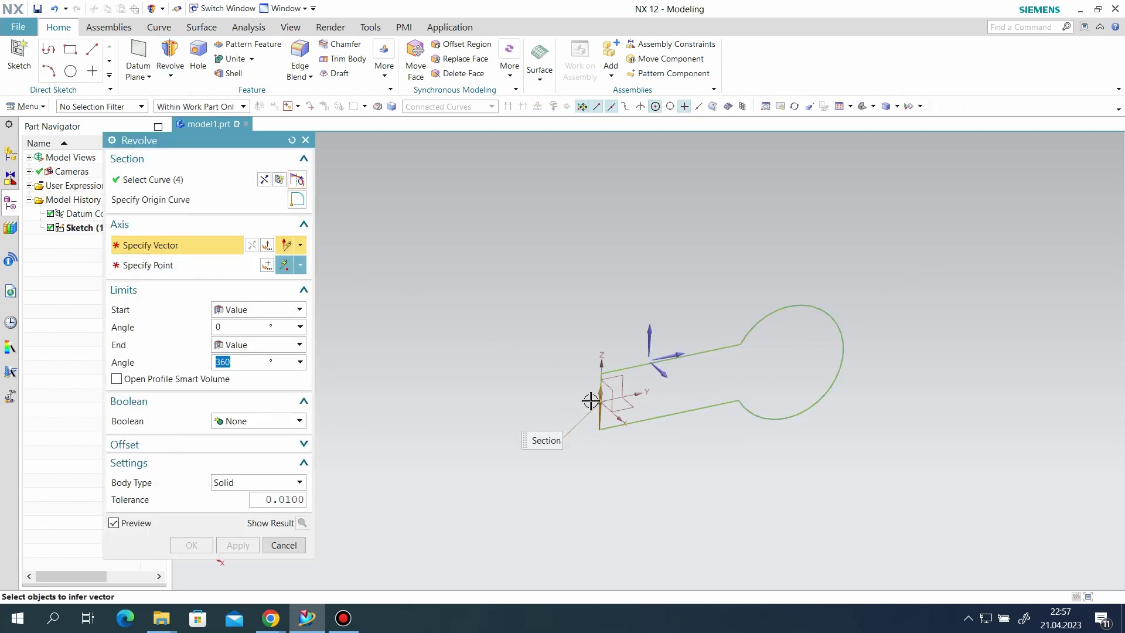
left_click(650, 330)
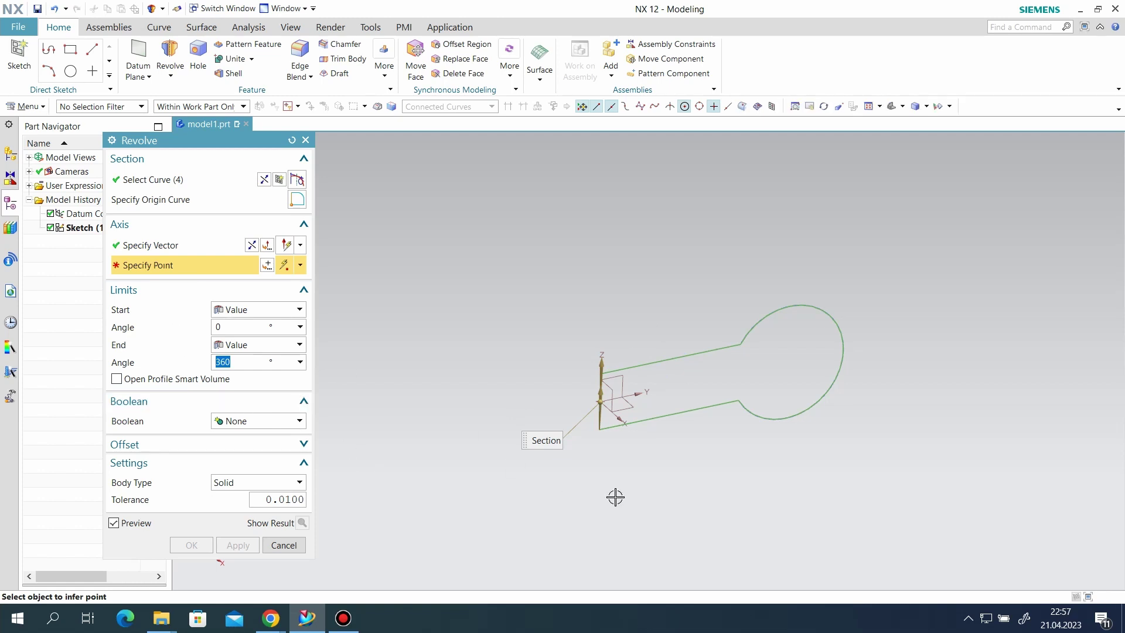
left_click(599, 429)
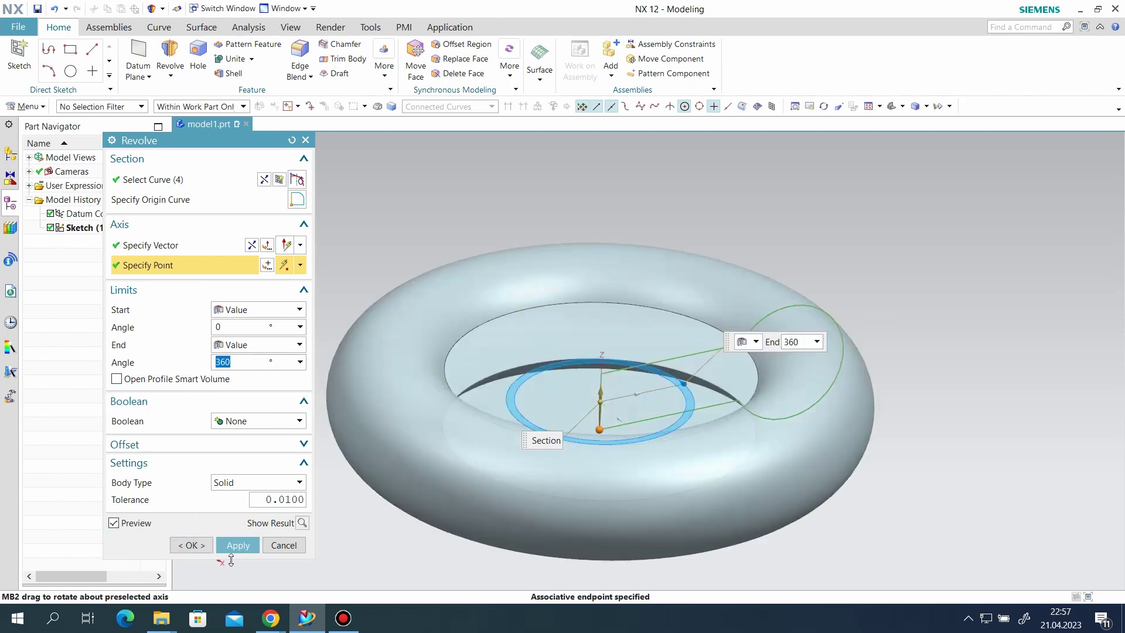
left_click(247, 545)
left_click(305, 140)
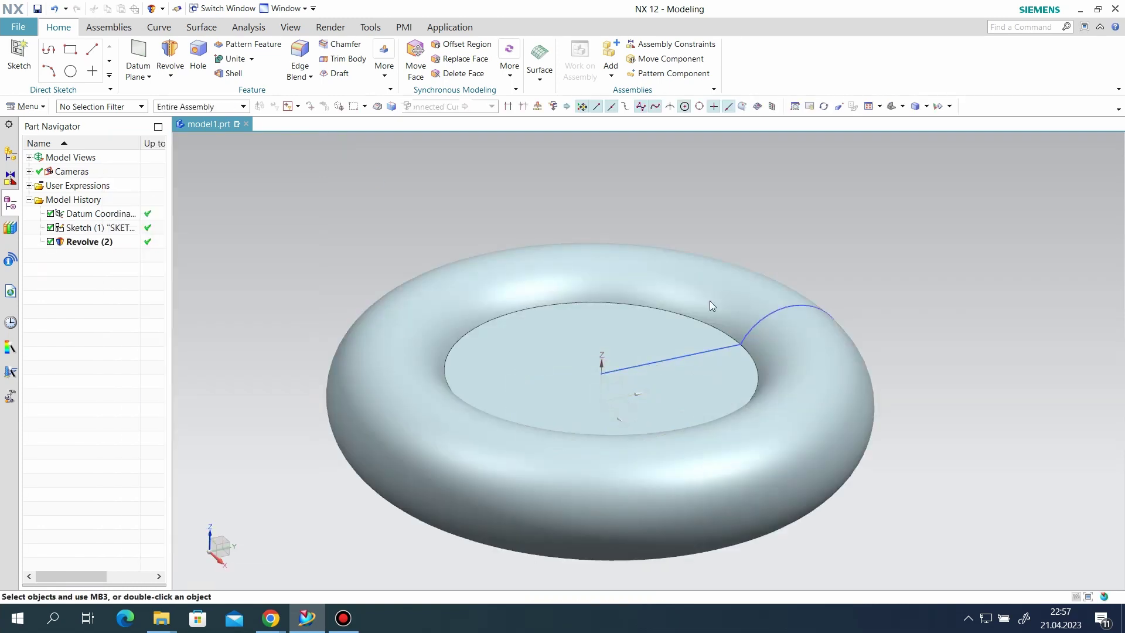
Hide the original keyhole sketch.
right_click(779, 314)
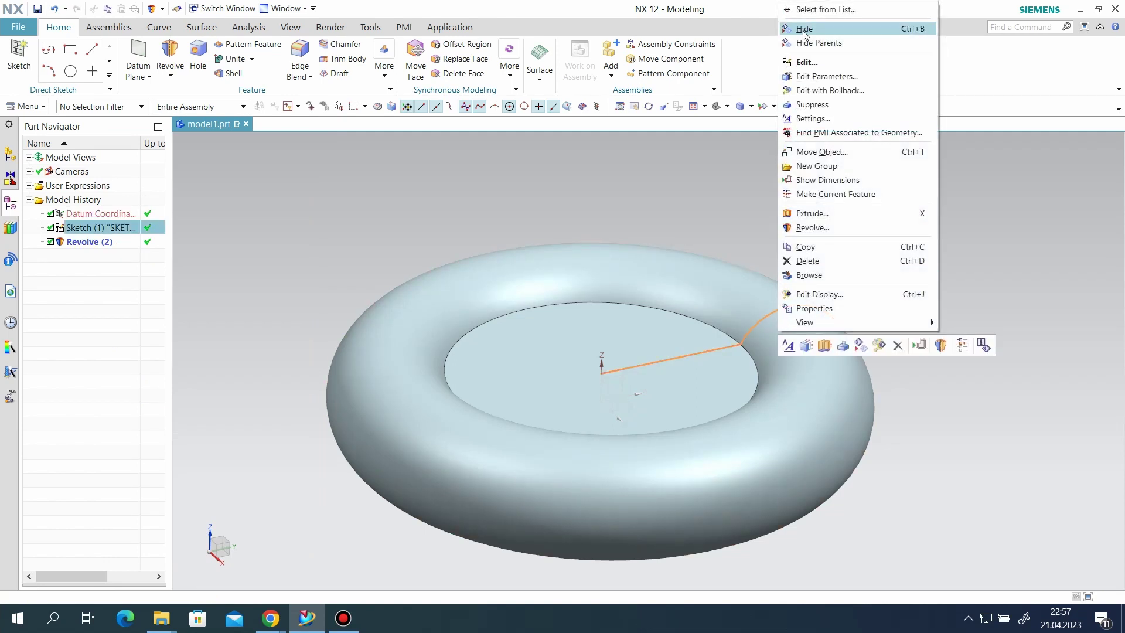
left_click(800, 28)
left_click(19, 53)
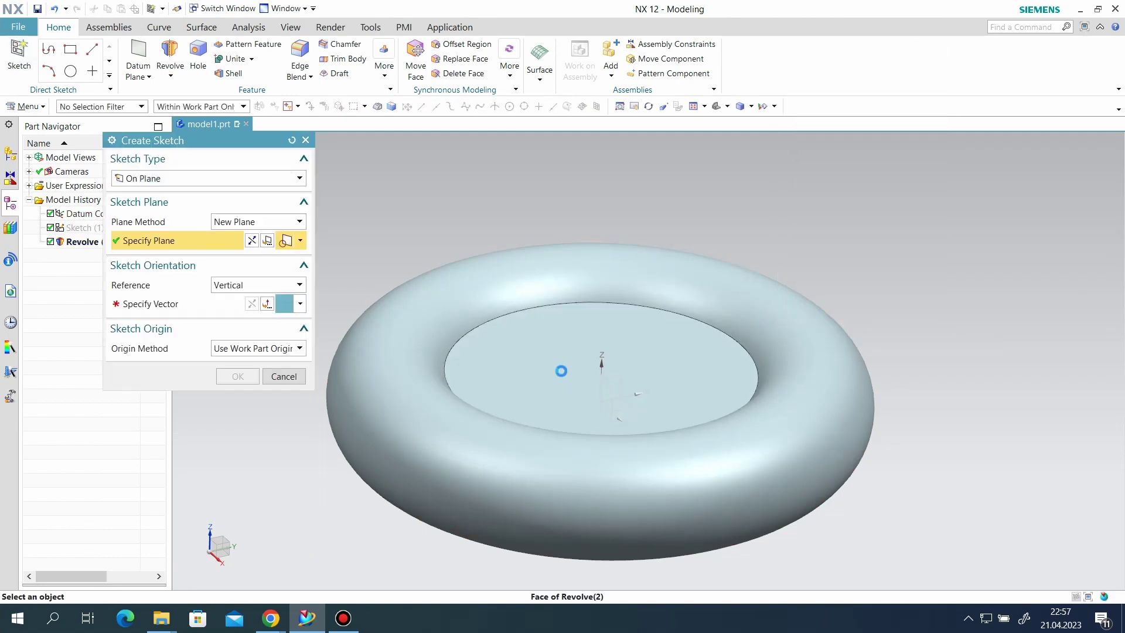
Sketch on the centre disc face and draw a circle above-left of the origin.
left_click(686, 367)
left_click(630, 390)
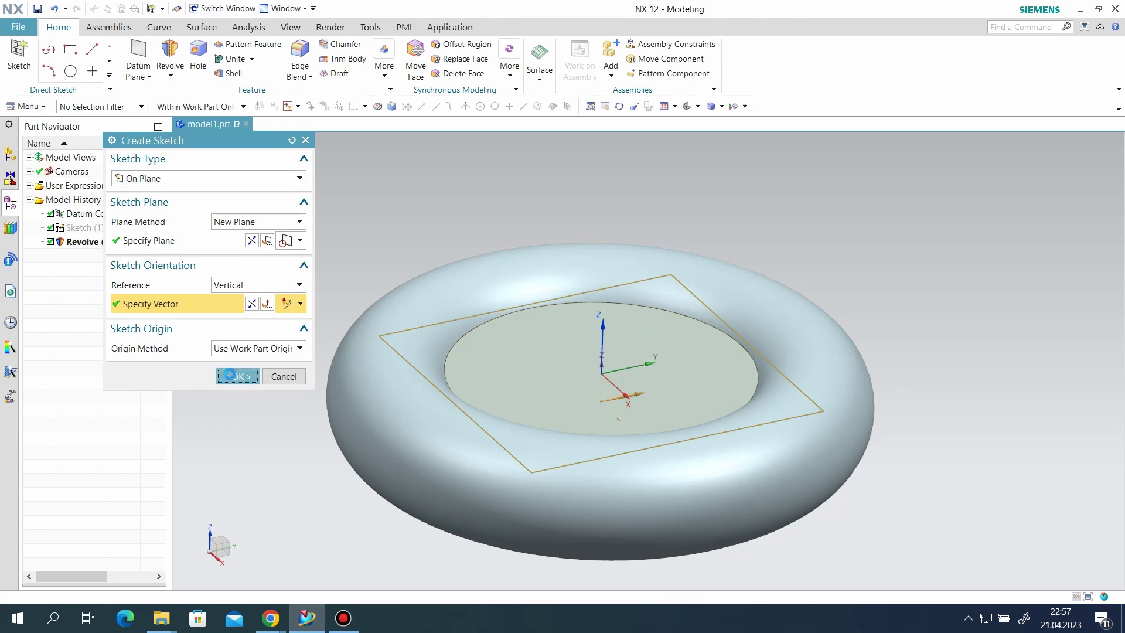
left_click(237, 376)
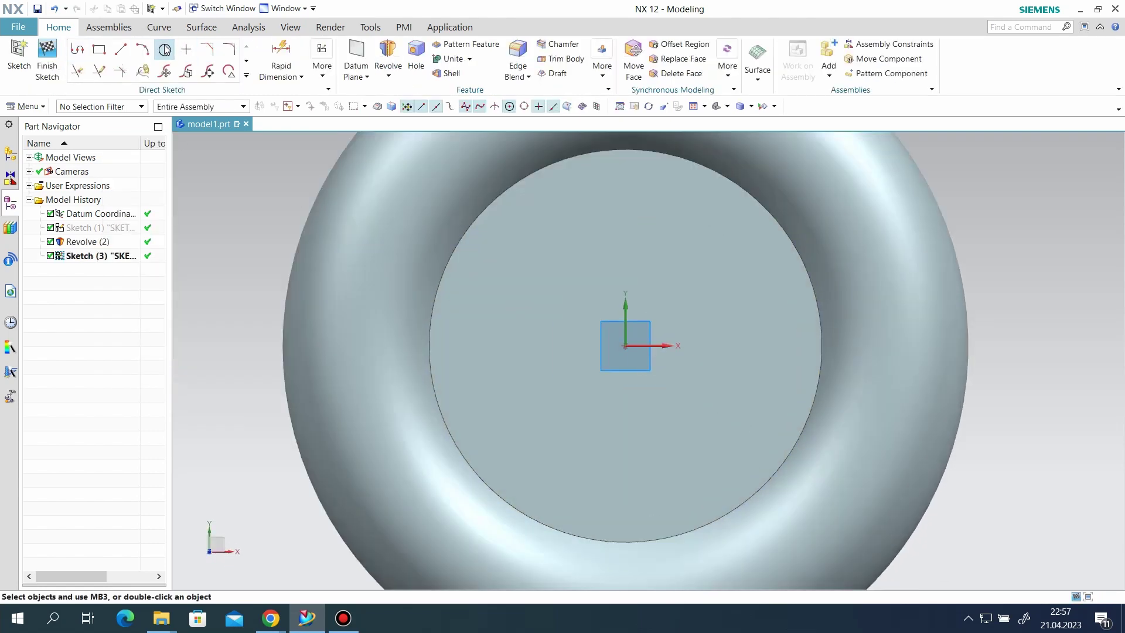
left_click(165, 50)
left_click(525, 275)
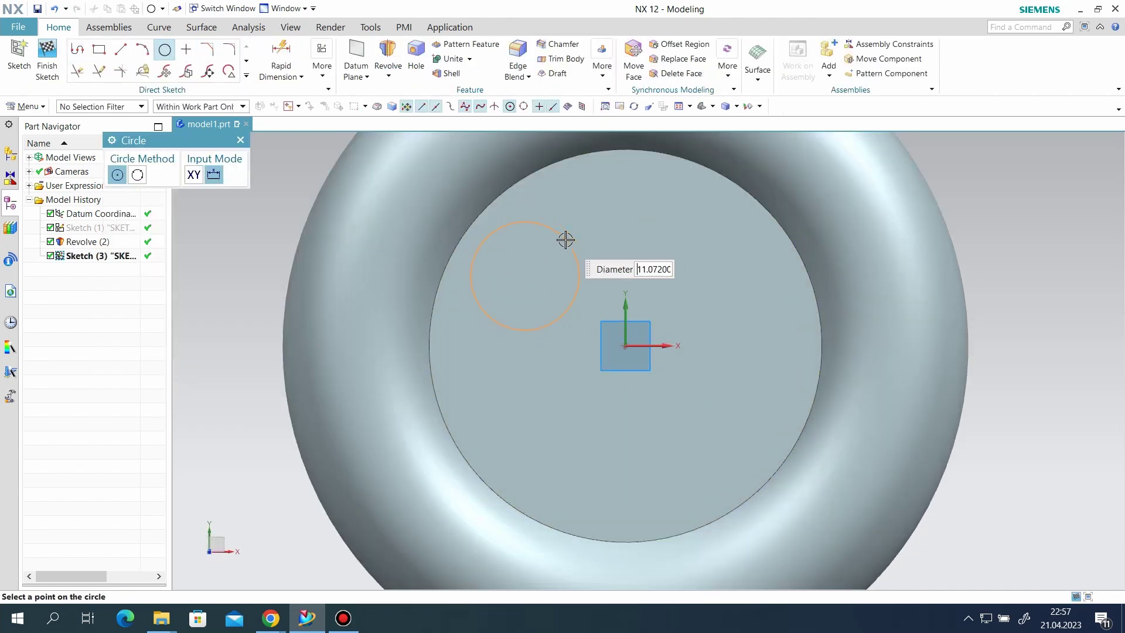
left_click(565, 240)
Dimension the circle's diameter to 8.
key("d")
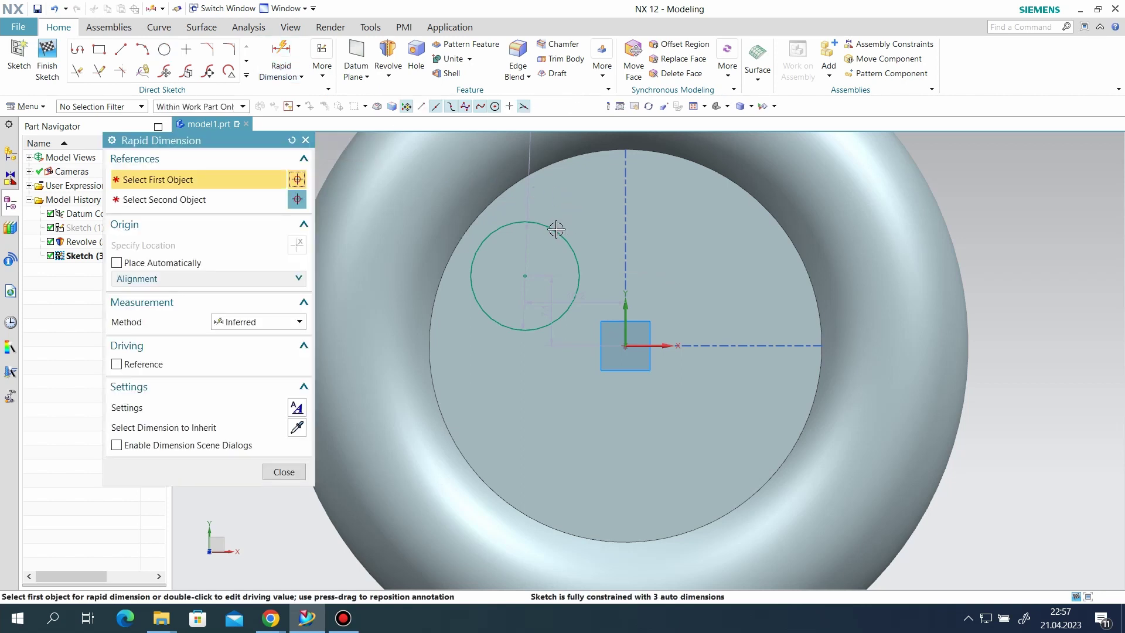
left_click(585, 214)
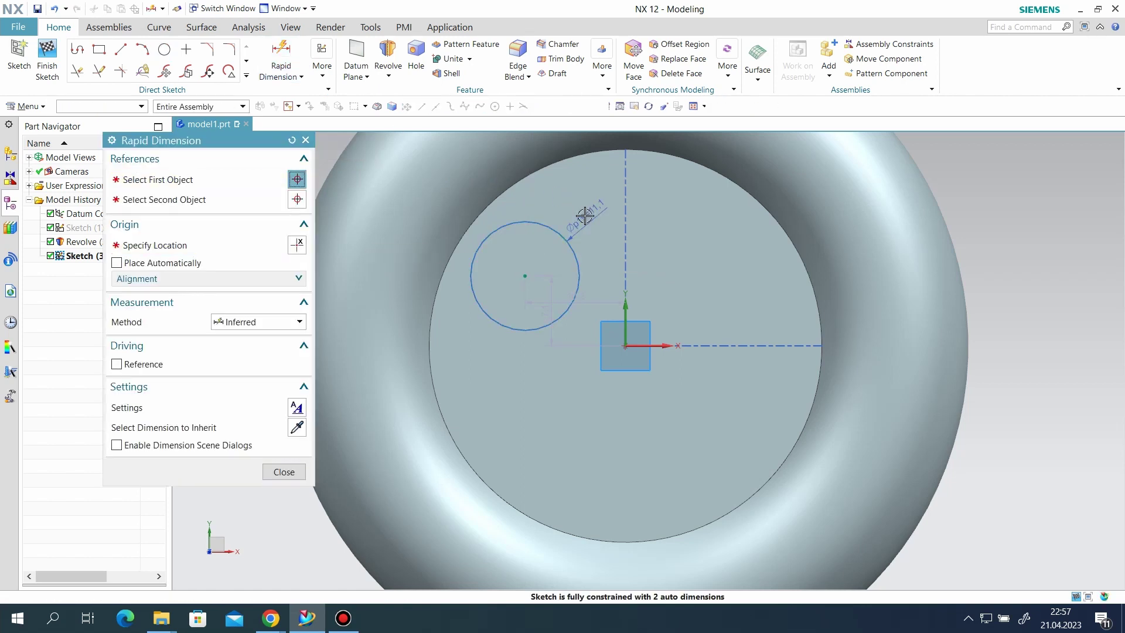
left_click(584, 215)
type("8")
key("Return")
Locate the circle centre 8 horizontally and 8 vertically from the origin.
left_click(553, 294)
left_click(624, 347)
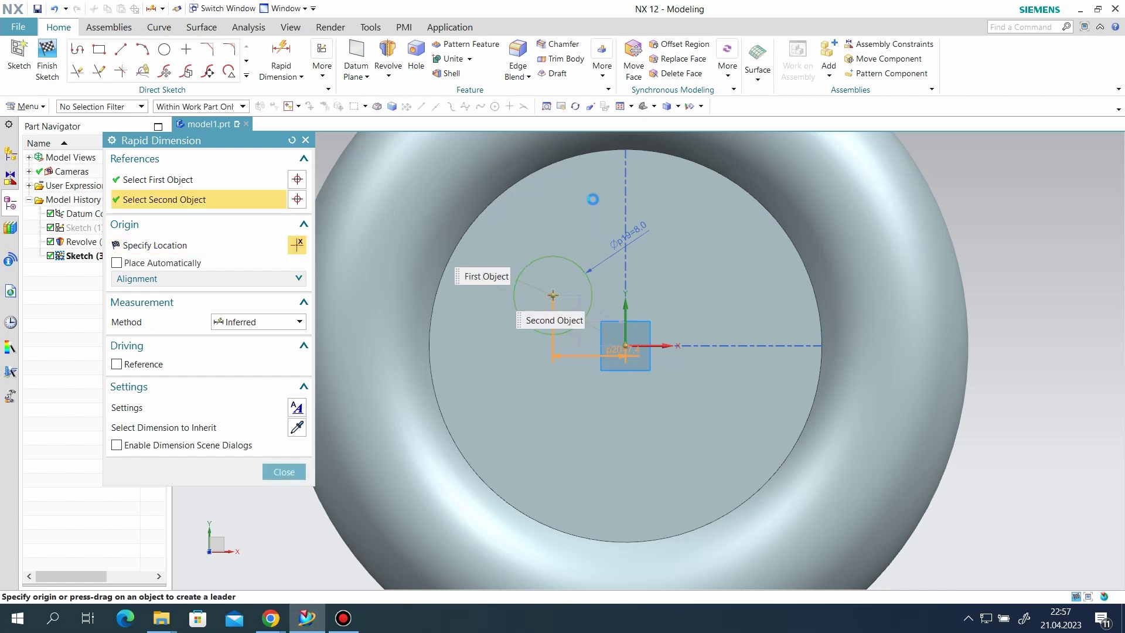
left_click(598, 201)
type("8")
key("Return")
left_click(551, 296)
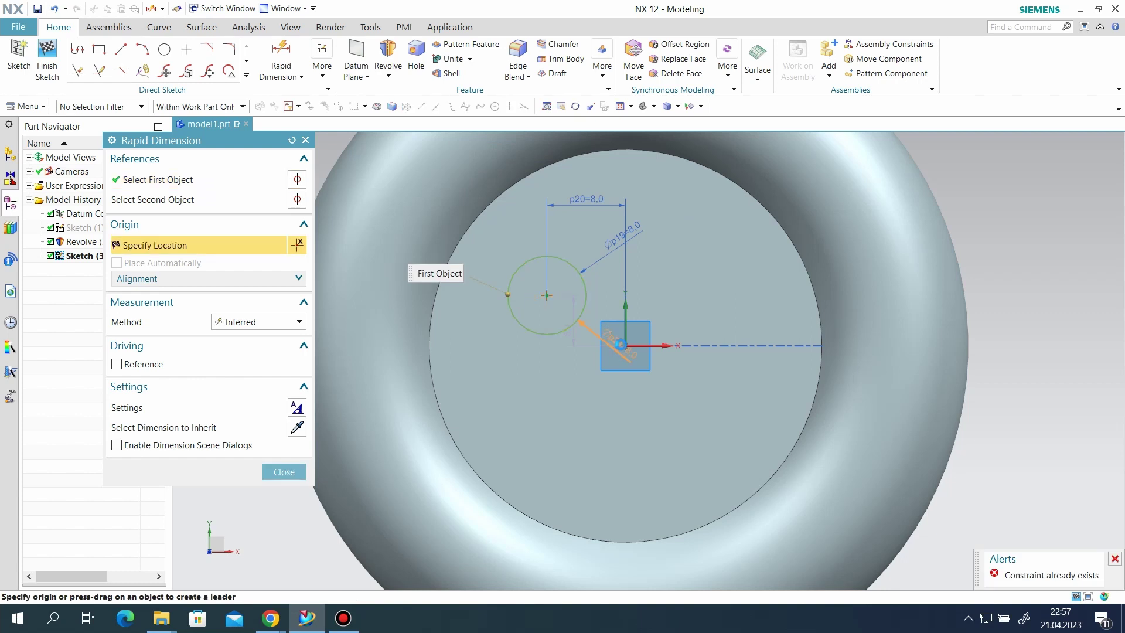
left_click(623, 345)
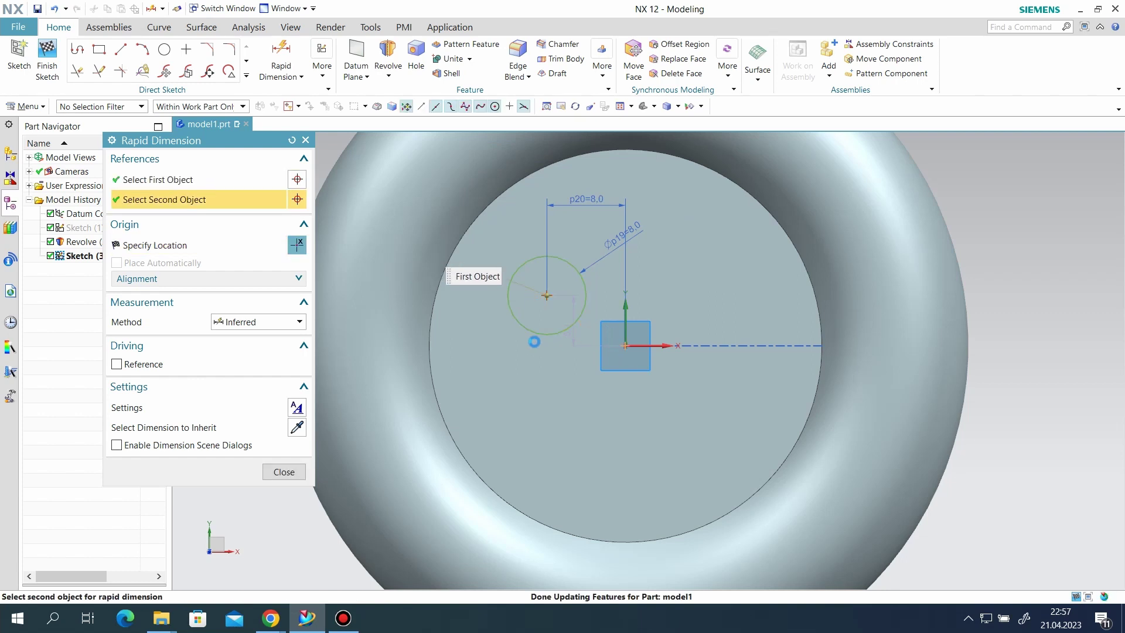
left_click(467, 323)
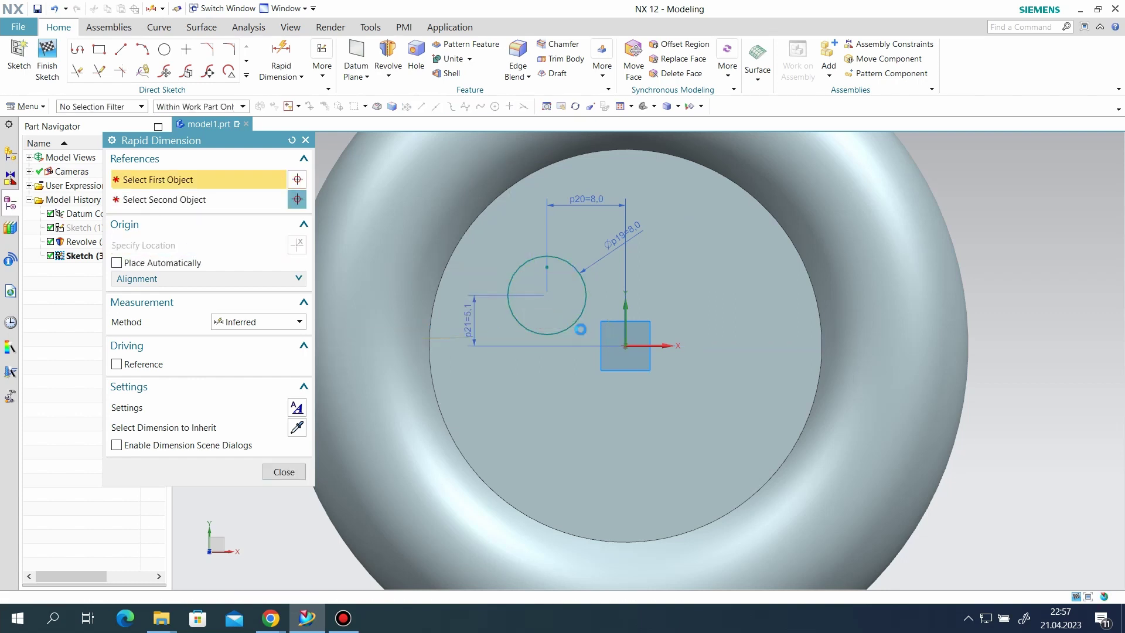
left_click(293, 471)
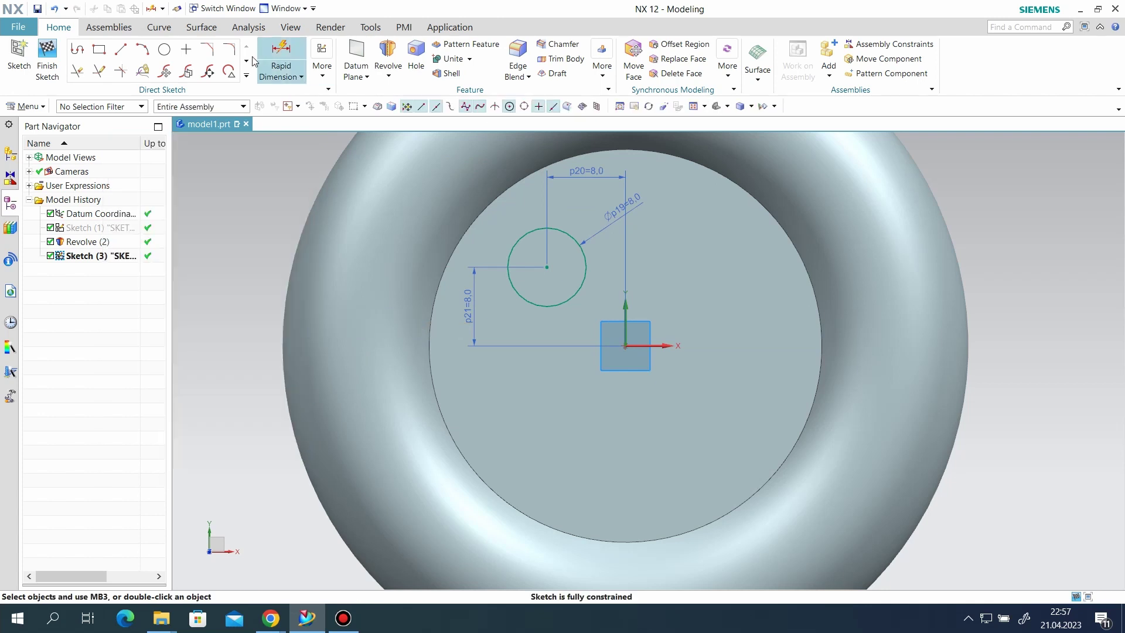
left_click(247, 75)
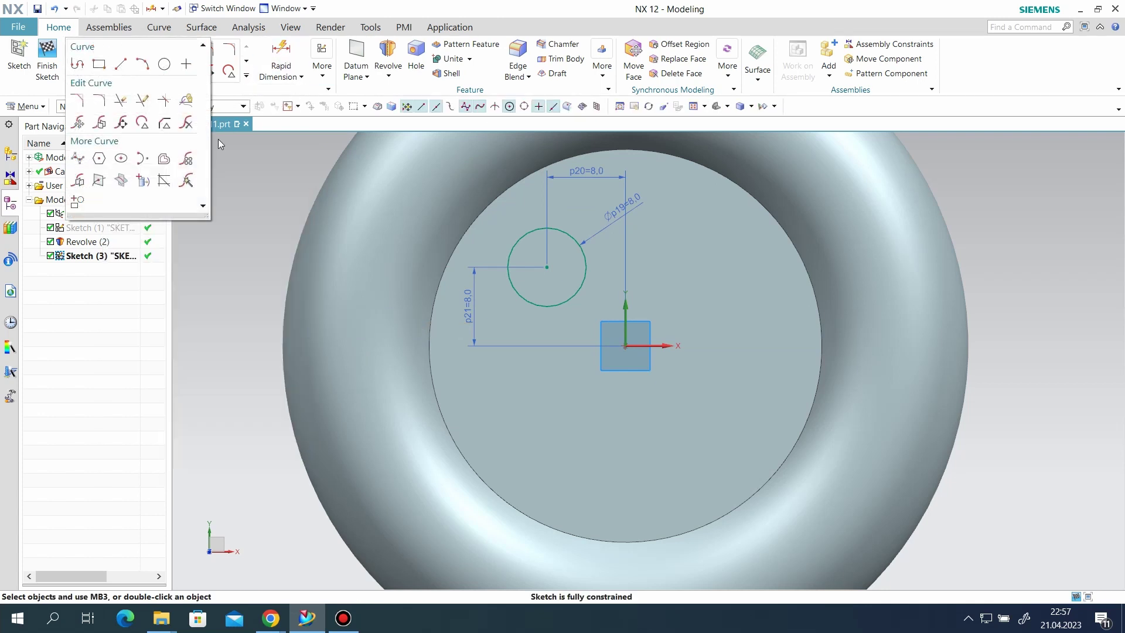
Circularly pattern the Ø8 circle about the sketch origin, count 4 over 360°.
left_click(187, 159)
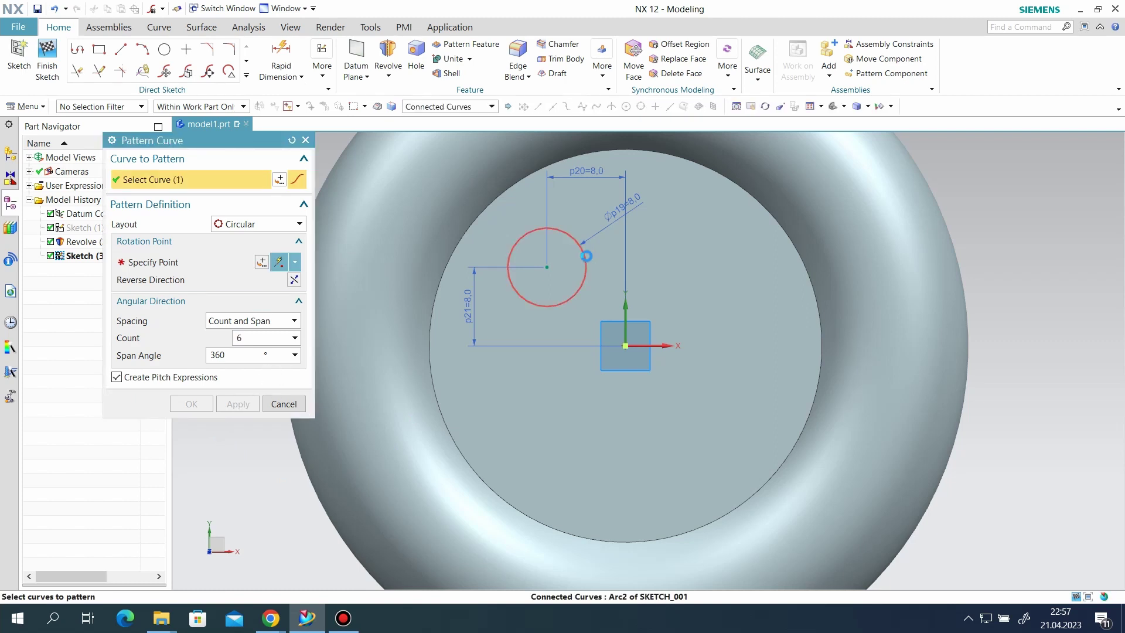
middle_click(595, 407)
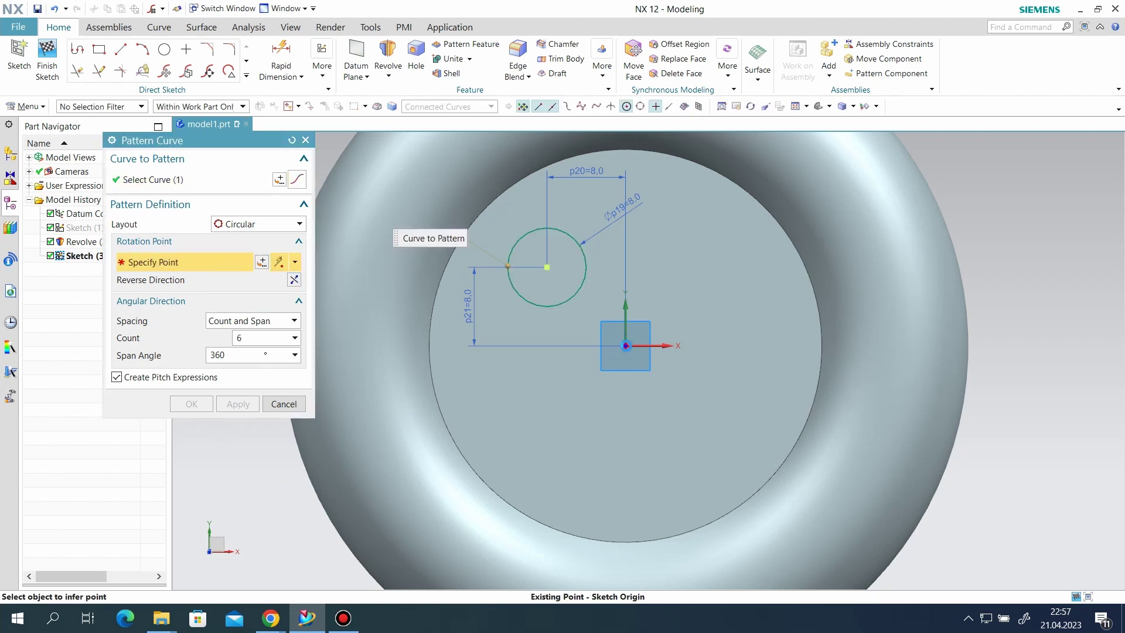
left_click(625, 346)
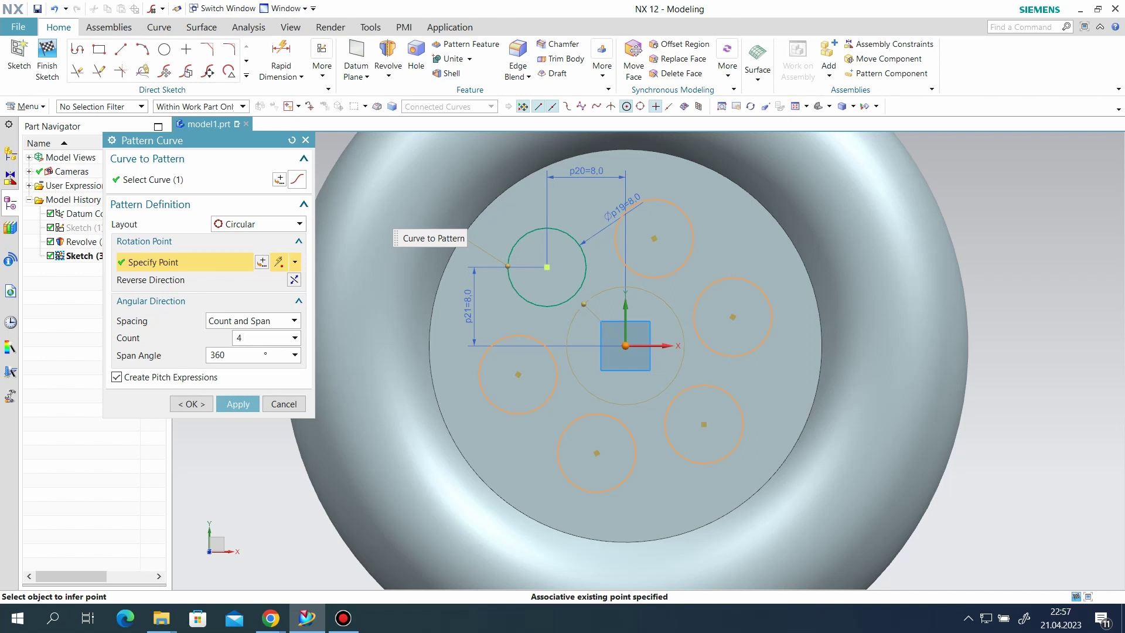
left_click(238, 404)
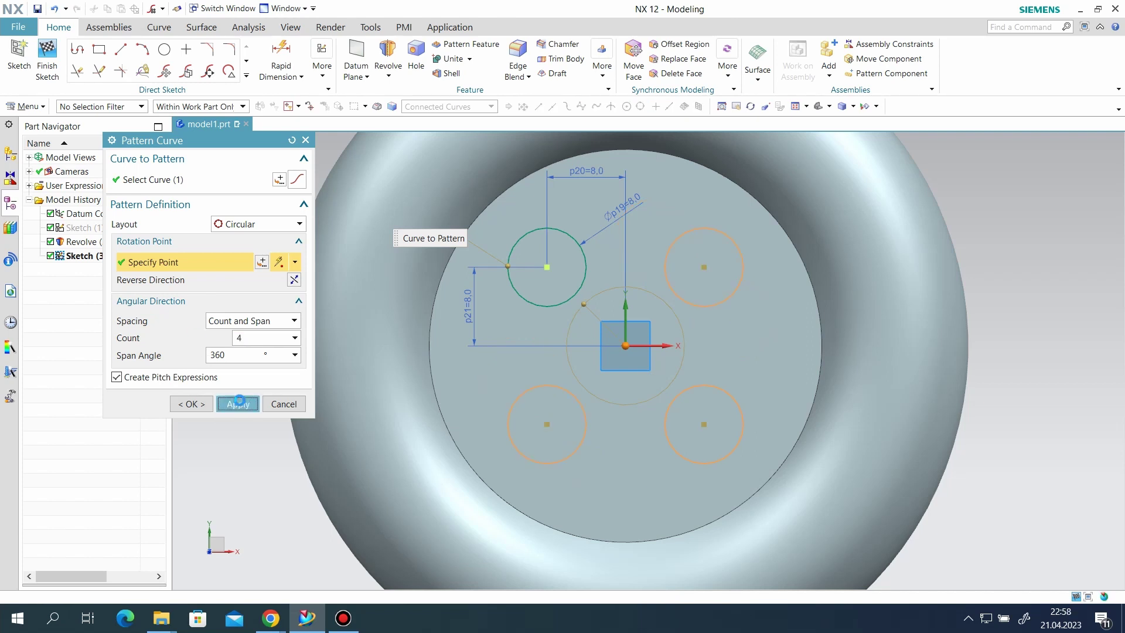
left_click(306, 140)
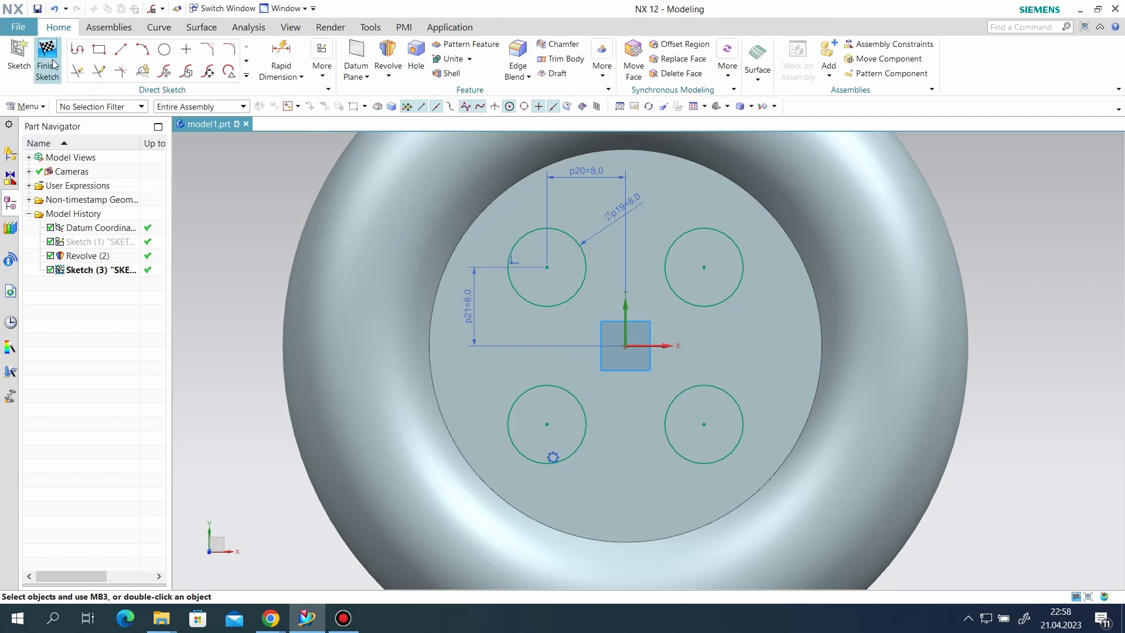
Extrude the four circles downward with Subtract, cutting holes through the disc.
left_click(48, 59)
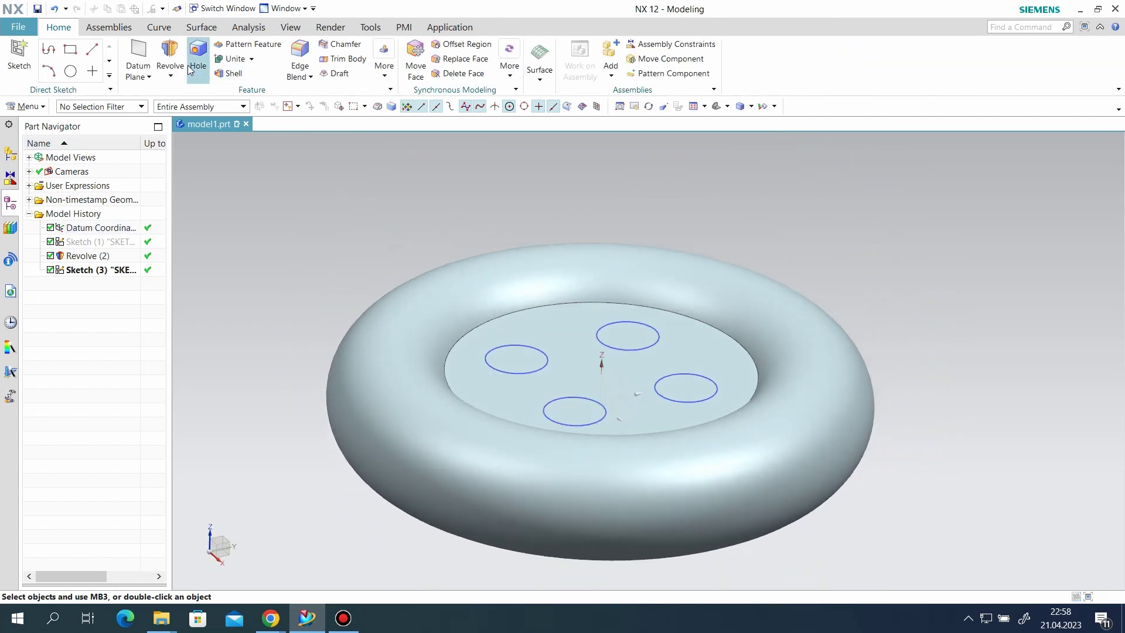
left_click(170, 76)
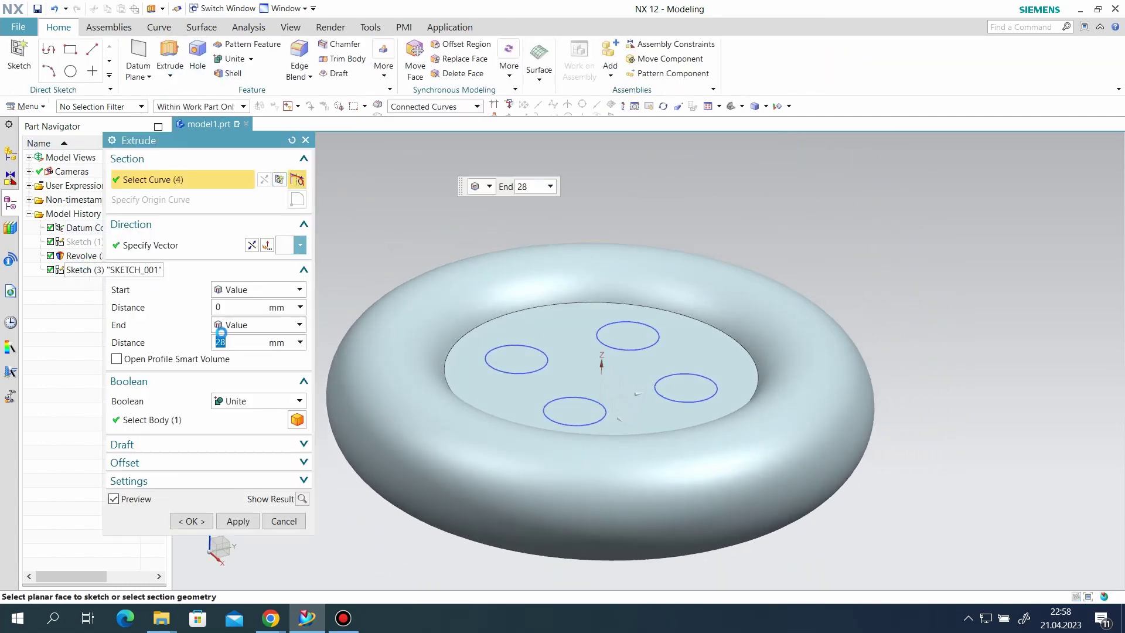
left_click(251, 245)
left_click(233, 401)
left_click(240, 442)
left_click(246, 521)
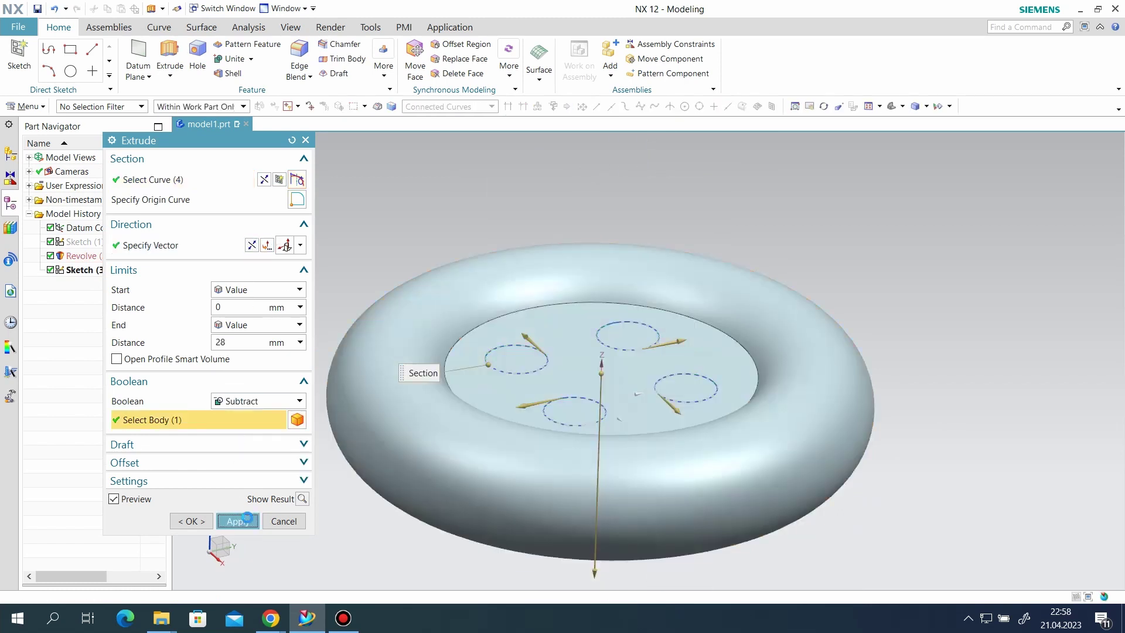
left_click(305, 140)
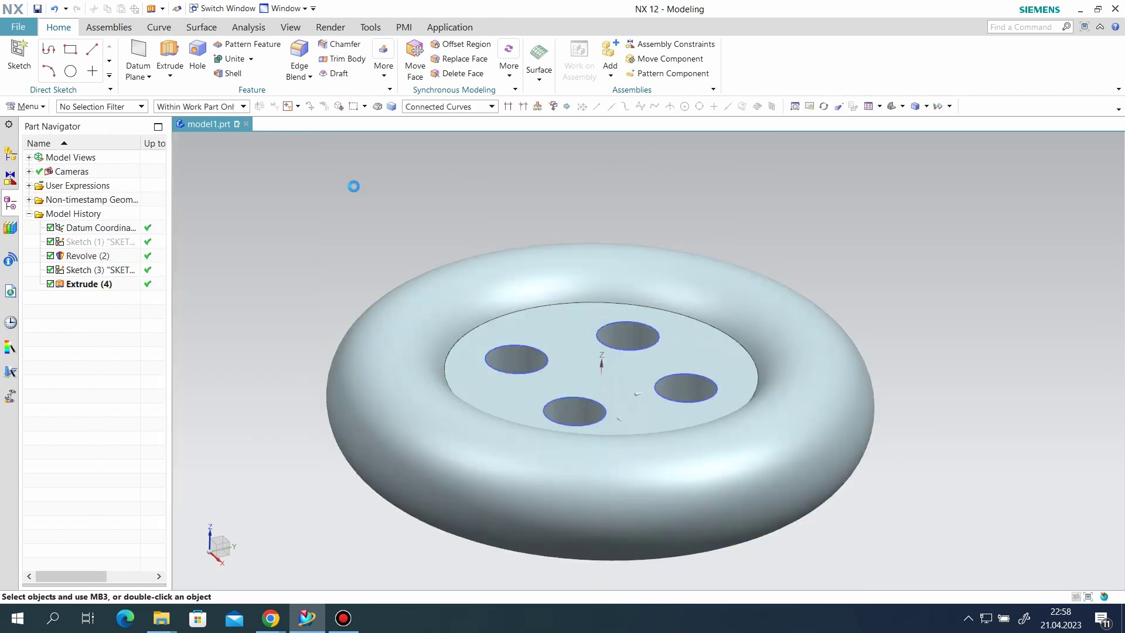
right_click(548, 357)
left_click(501, 206)
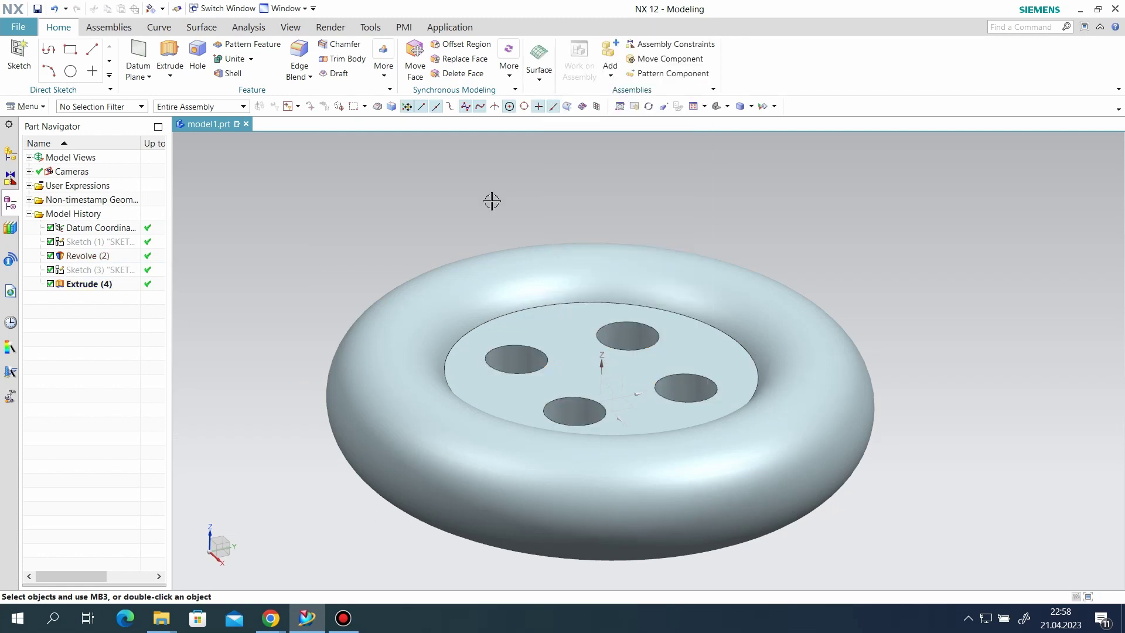
Turn on True Shading from the View tab and open the True Shading Editor.
left_click(303, 32)
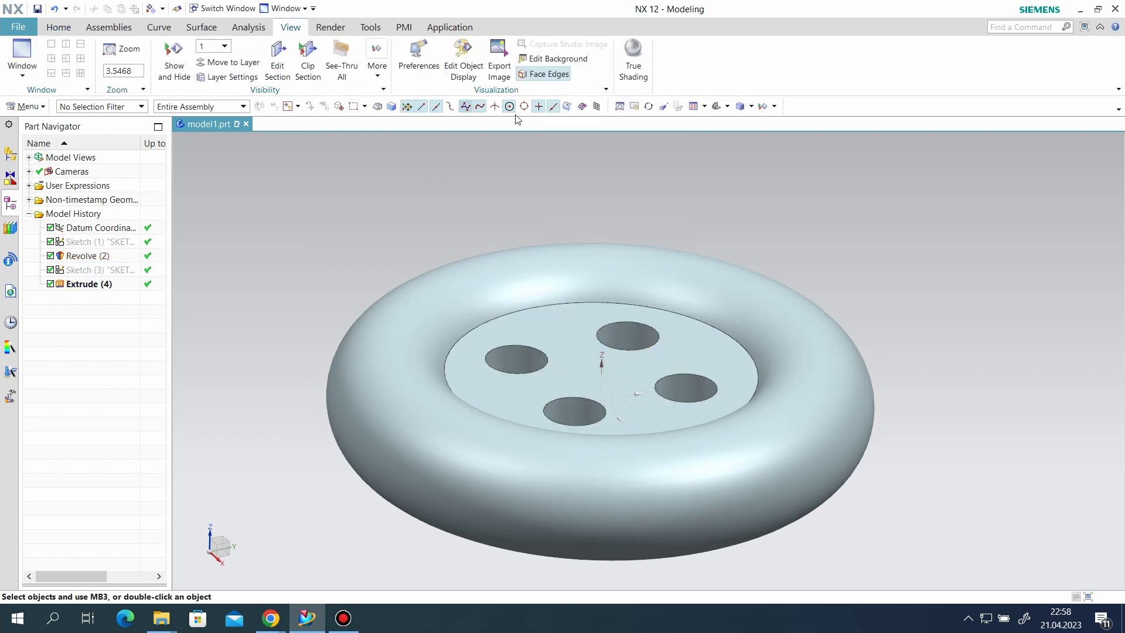
left_click(636, 70)
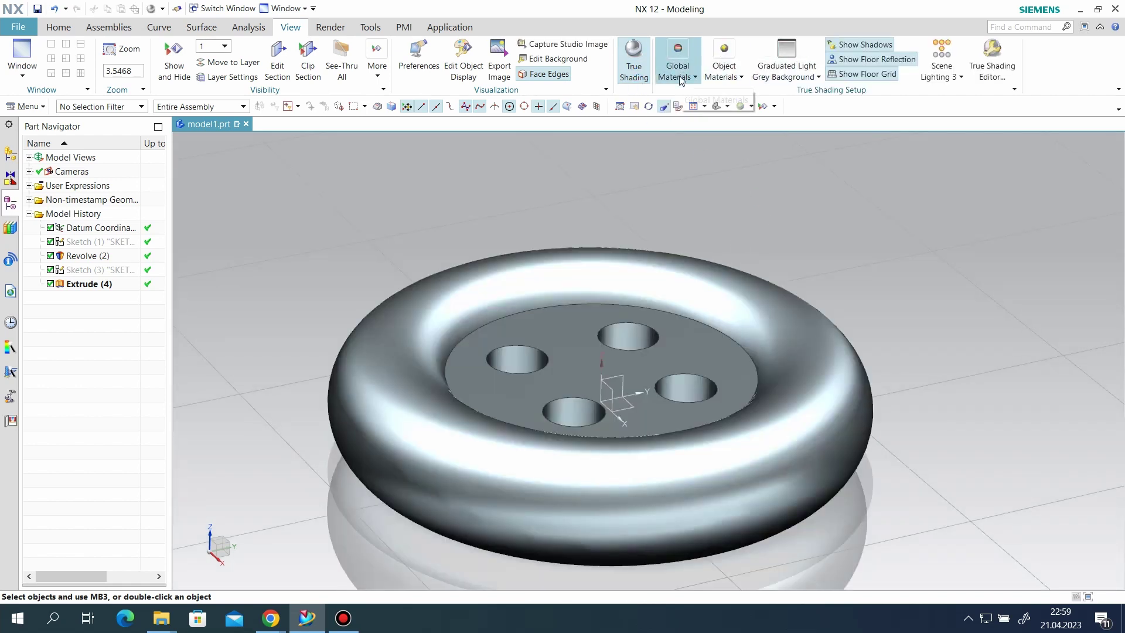
left_click(992, 59)
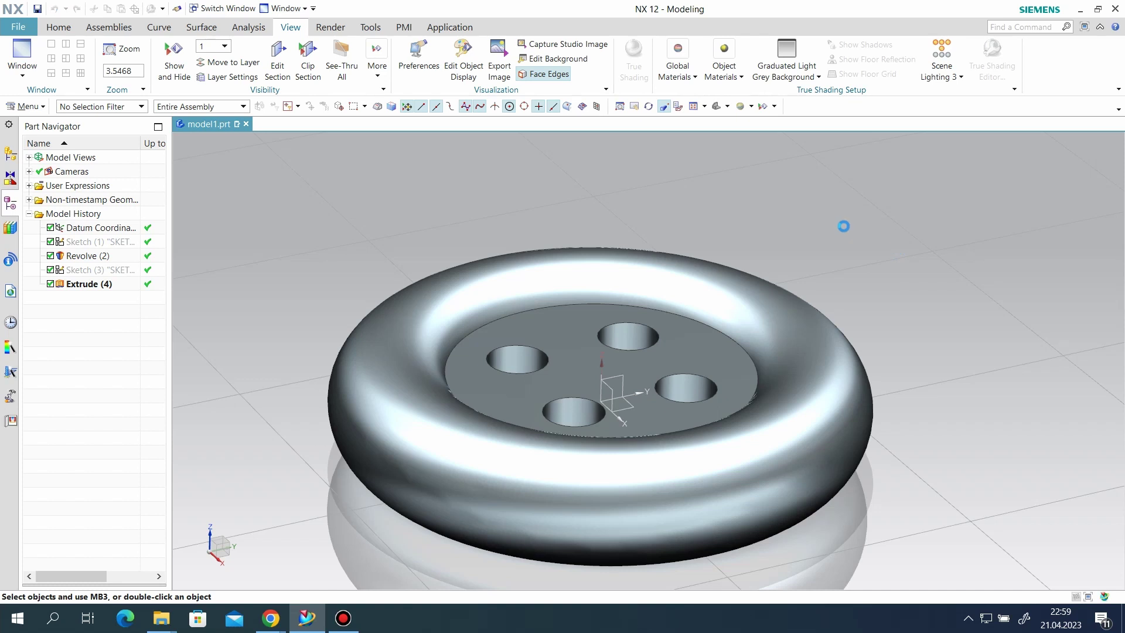
Apply the green Global Materials swatch to the button body, then close the True Shading Editor.
left_click(462, 420)
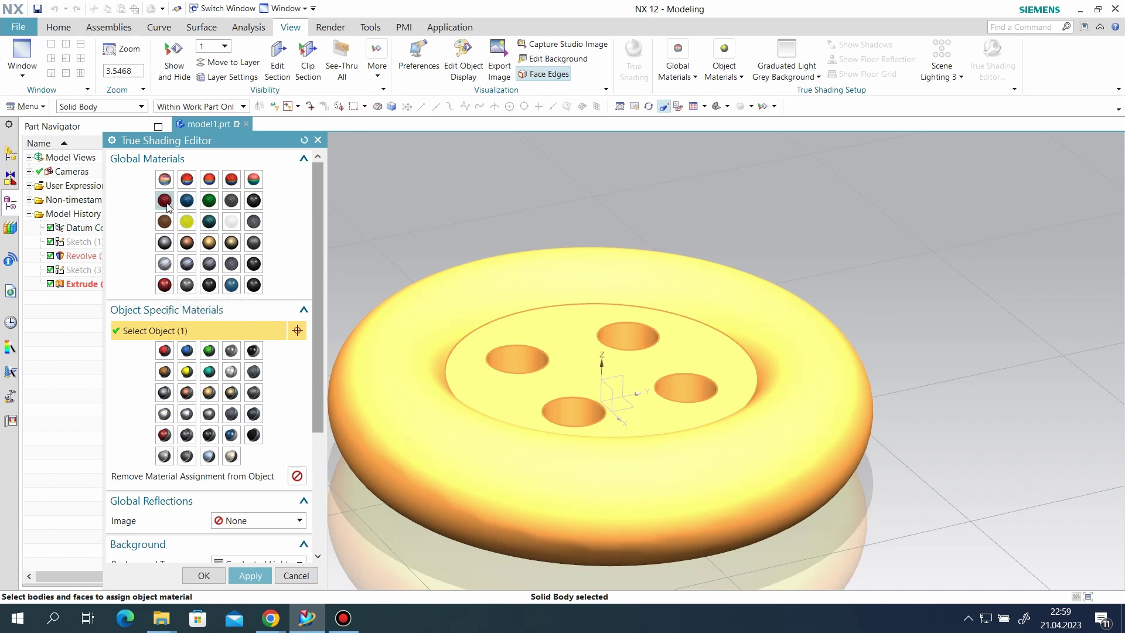
left_click(211, 202)
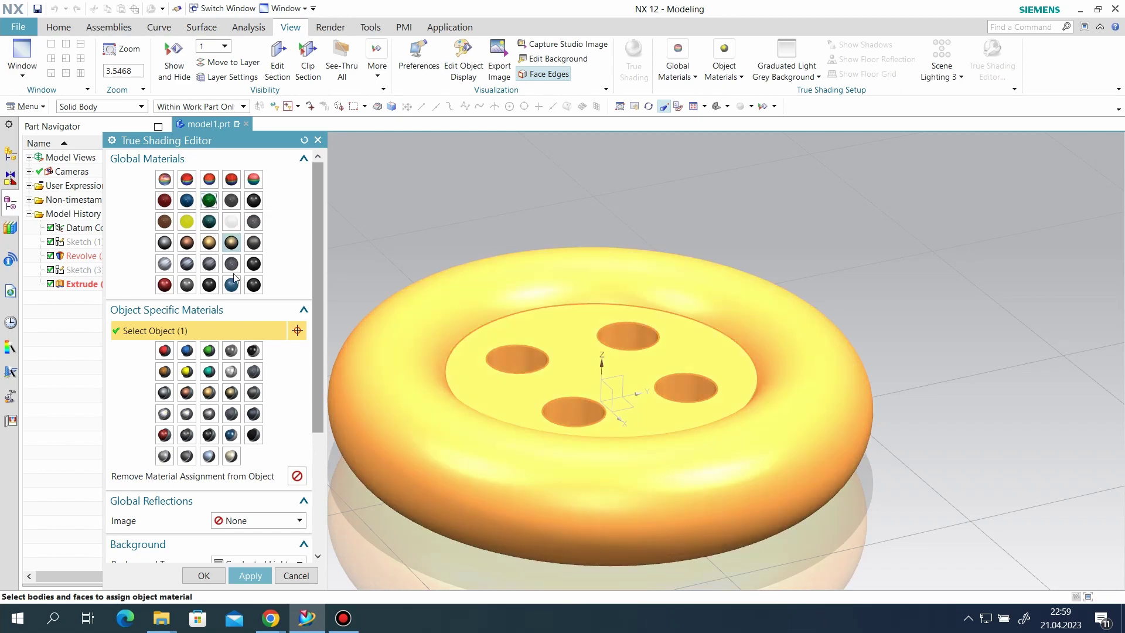
left_click(246, 577)
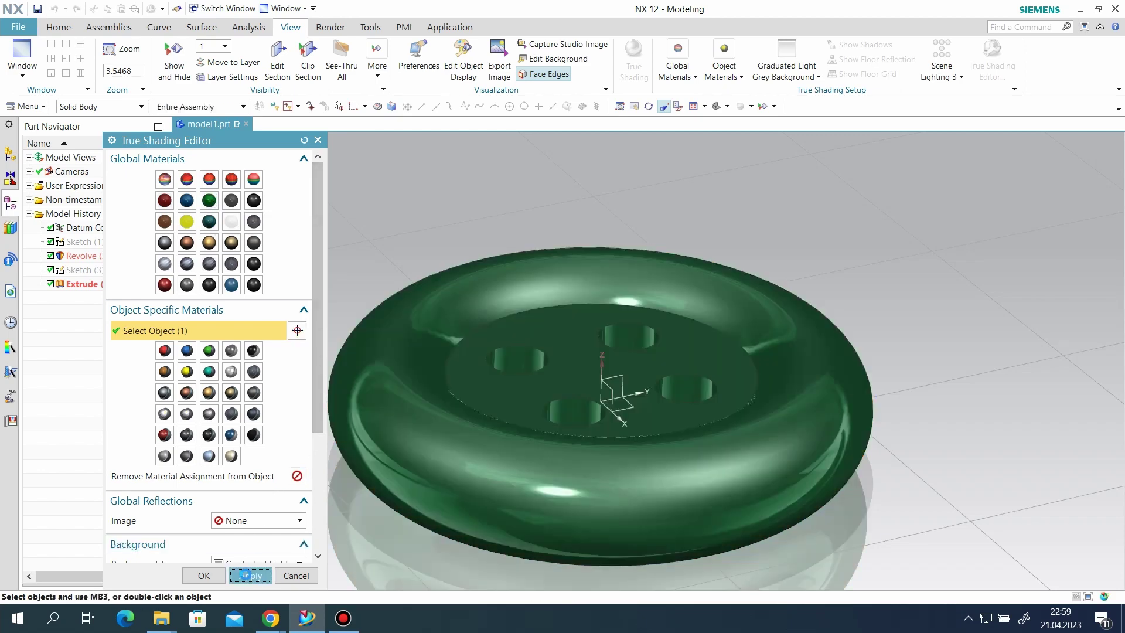
scroll(648, 233, "down", 1)
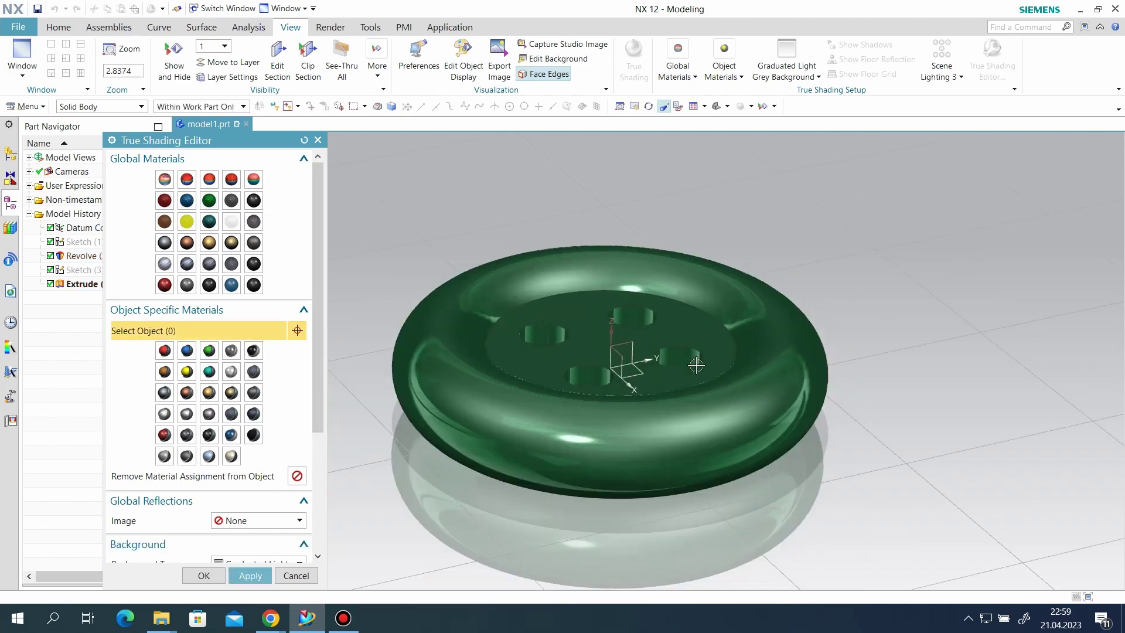
middle_click_drag(694, 359, 670, 378)
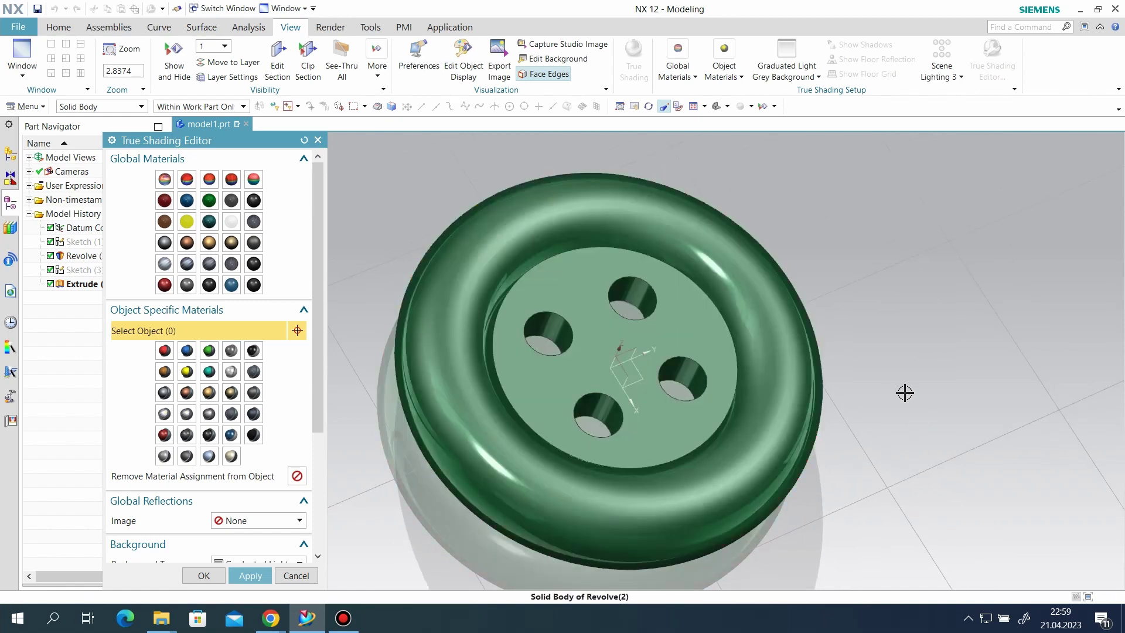
scroll(847, 365, "down", 2)
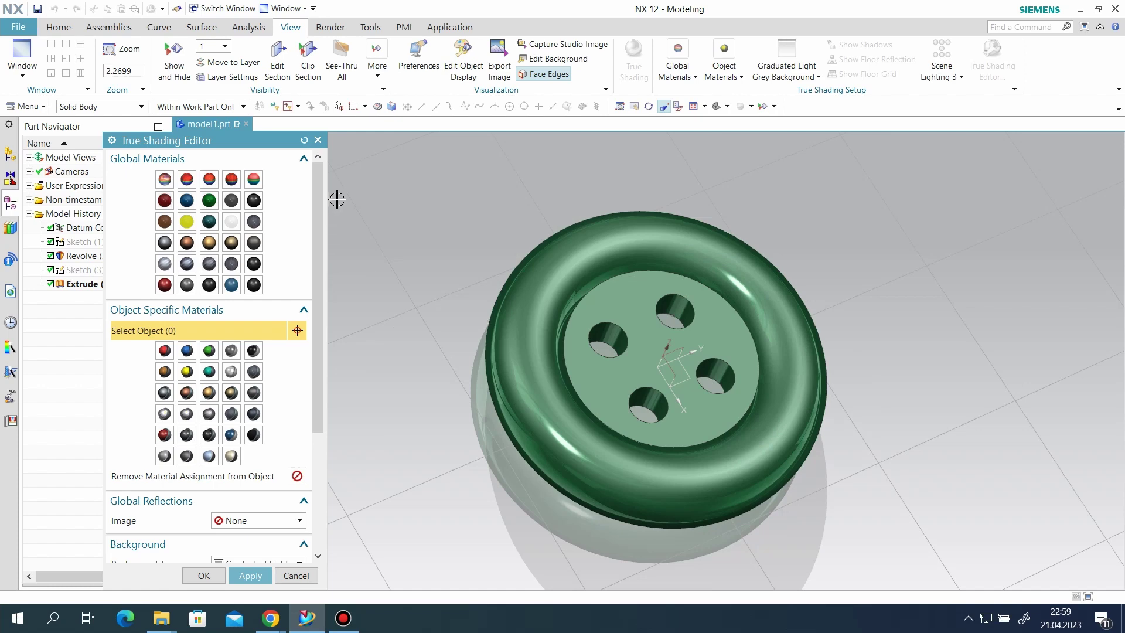
left_click(317, 140)
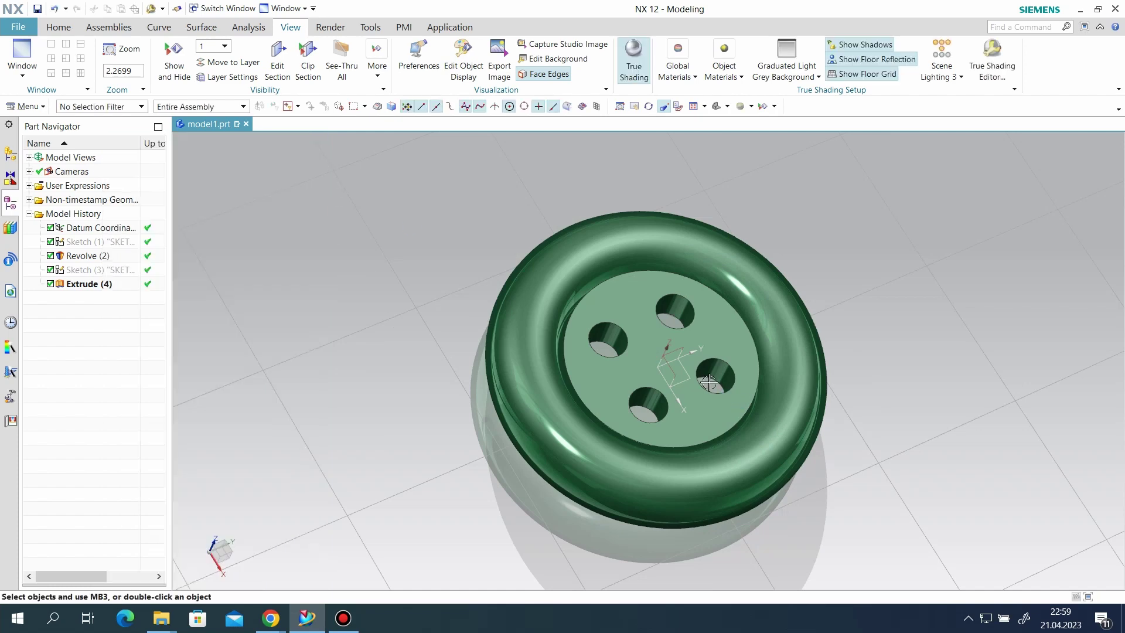
Hide the datum CSYS, then orbit and zoom to inspect the green button from several angles.
right_click(664, 362)
left_click(688, 116)
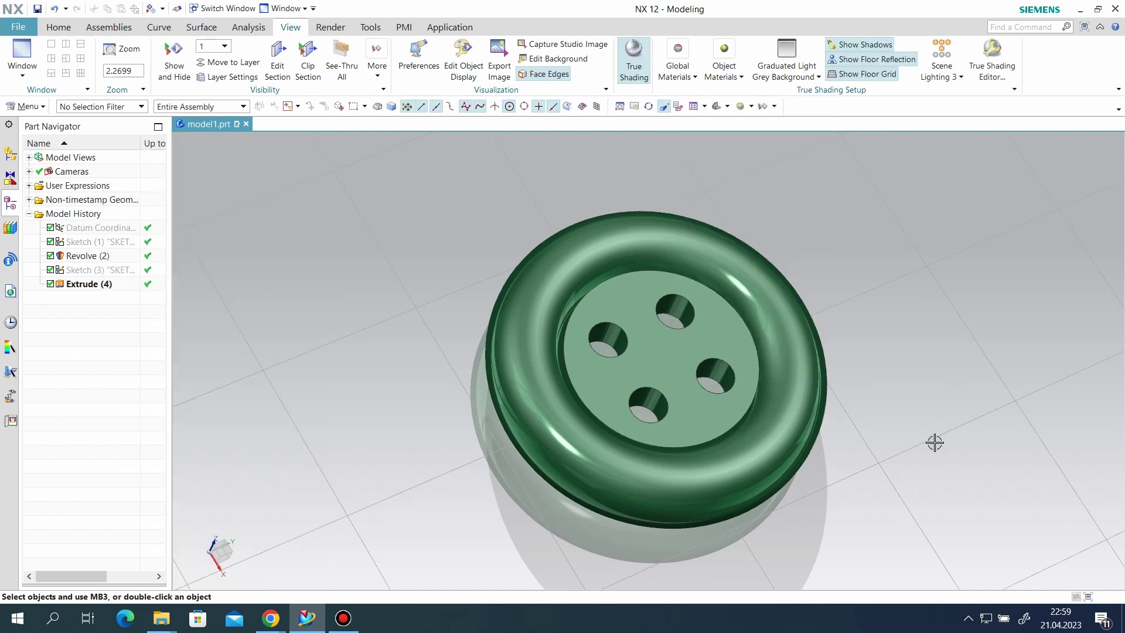
mouse_move(921, 413)
middle_mouse_down()
mouse_move(811, 316)
mouse_move(711, 294)
mouse_move(829, 340)
mouse_move(884, 343)
mouse_move(868, 351)
mouse_move(832, 328)
mouse_move(853, 325)
mouse_move(799, 322)
mouse_move(715, 389)
mouse_move(635, 319)
mouse_move(459, 327)
mouse_move(231, 292)
middle_mouse_up()
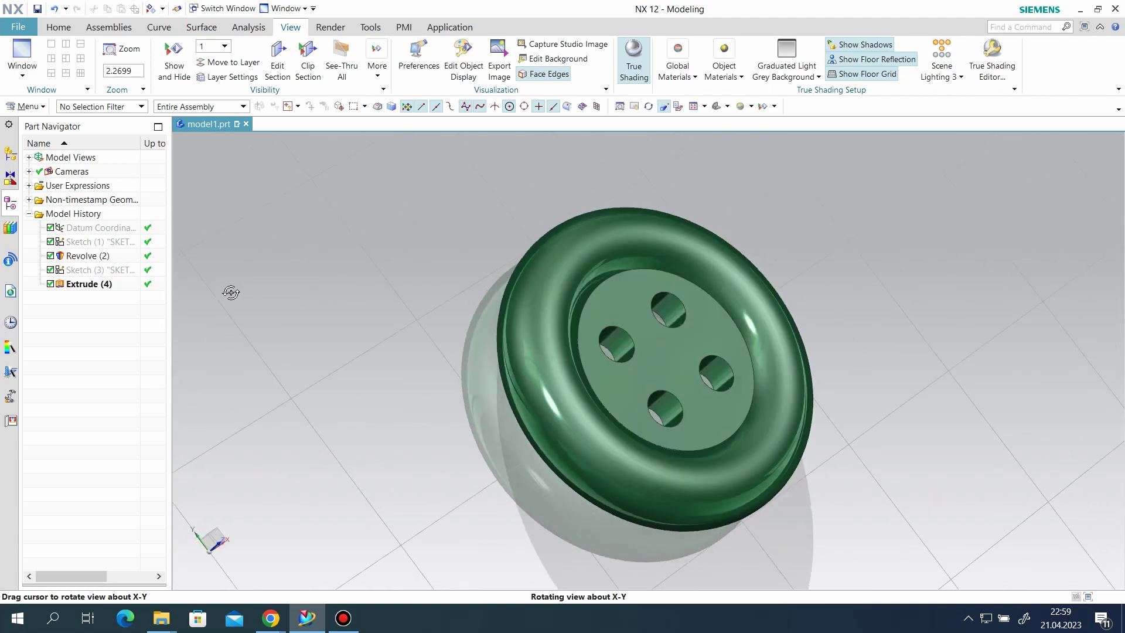
scroll(499, 367, "down", 2)
middle_click_drag(465, 272, 416, 285)
middle_click_drag(402, 206, 389, 272)
scroll(723, 367, "down", 1)
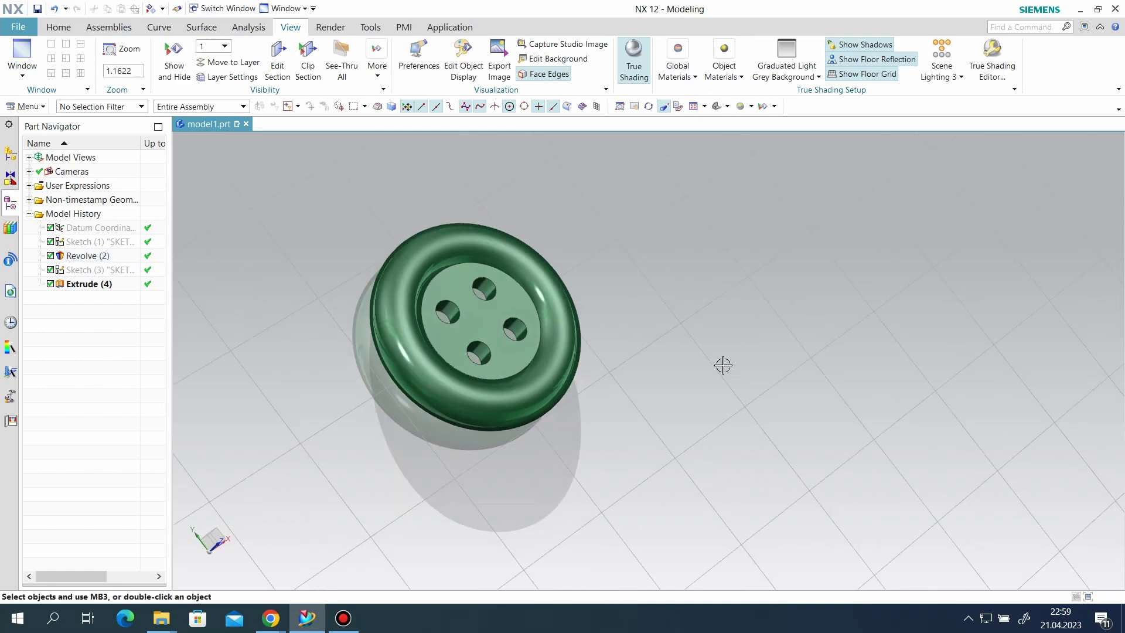